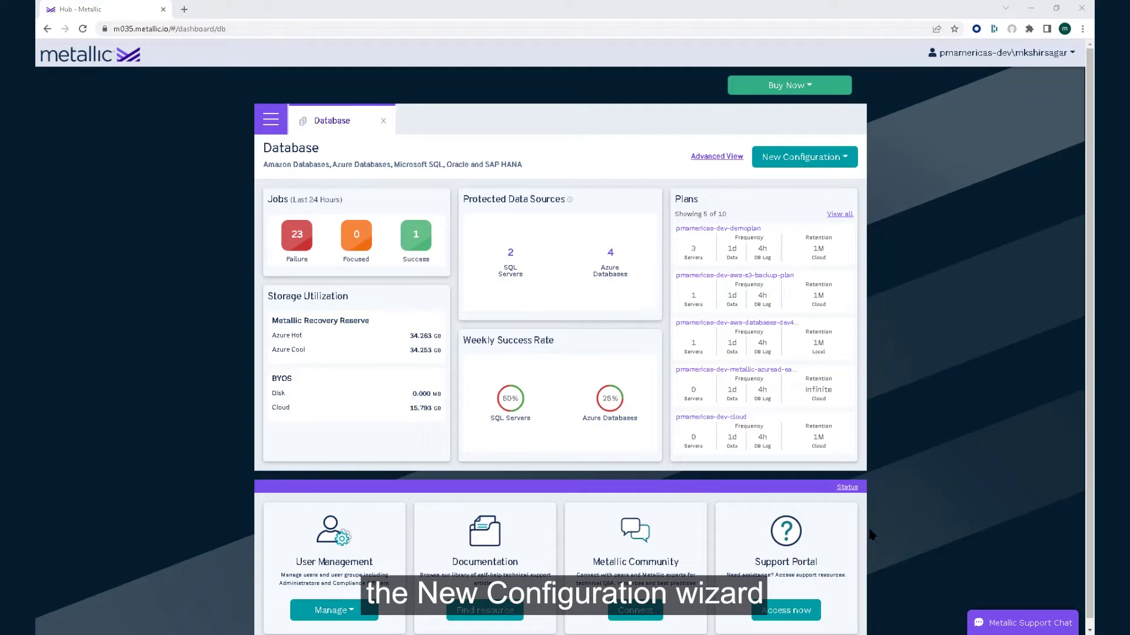
- Start a new Azure Databases configuration for Azure SQL Server and Managed SQL, past Backup Method
left_click(826, 157)
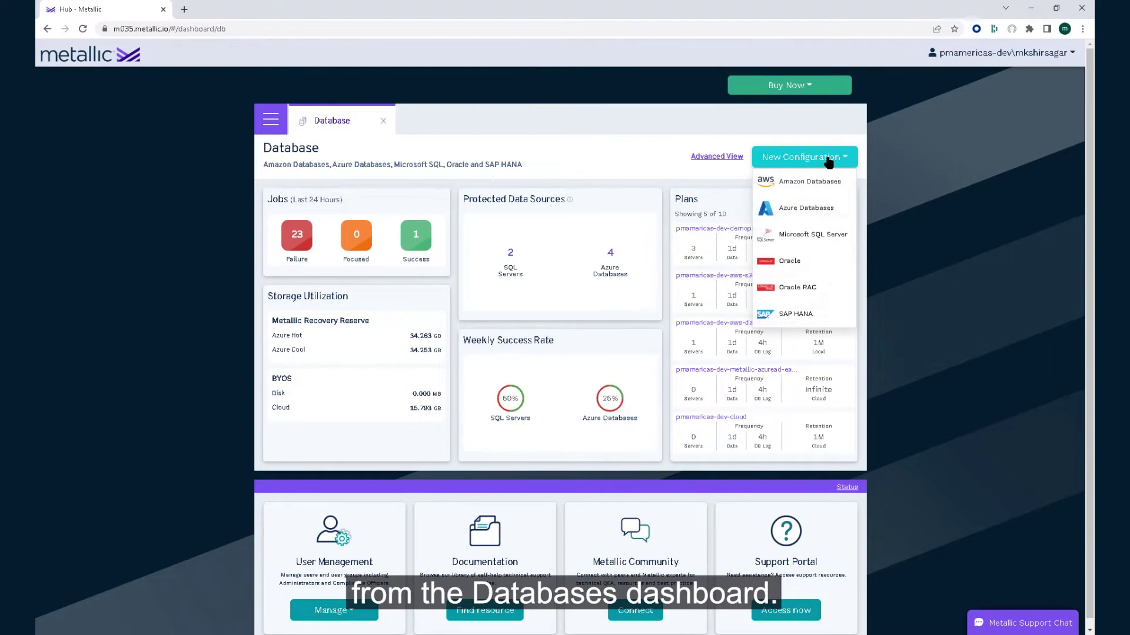
left_click(800, 209)
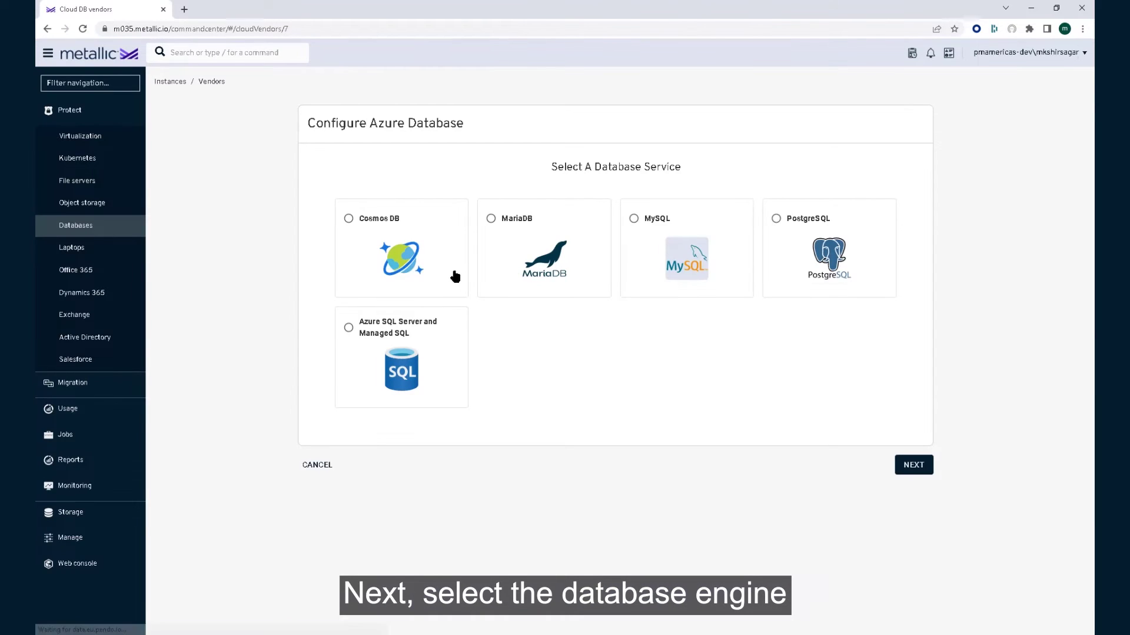
left_click(348, 330)
left_click(906, 465)
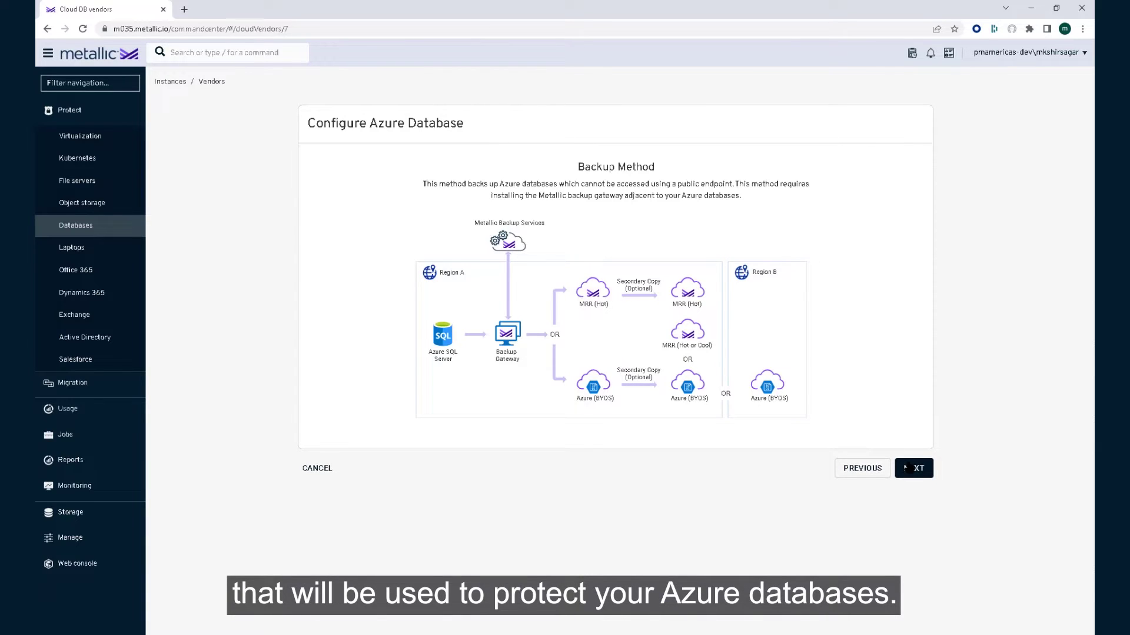
- Set the region to East US 2 and open the Add new backup gateway dialog
left_click(908, 467)
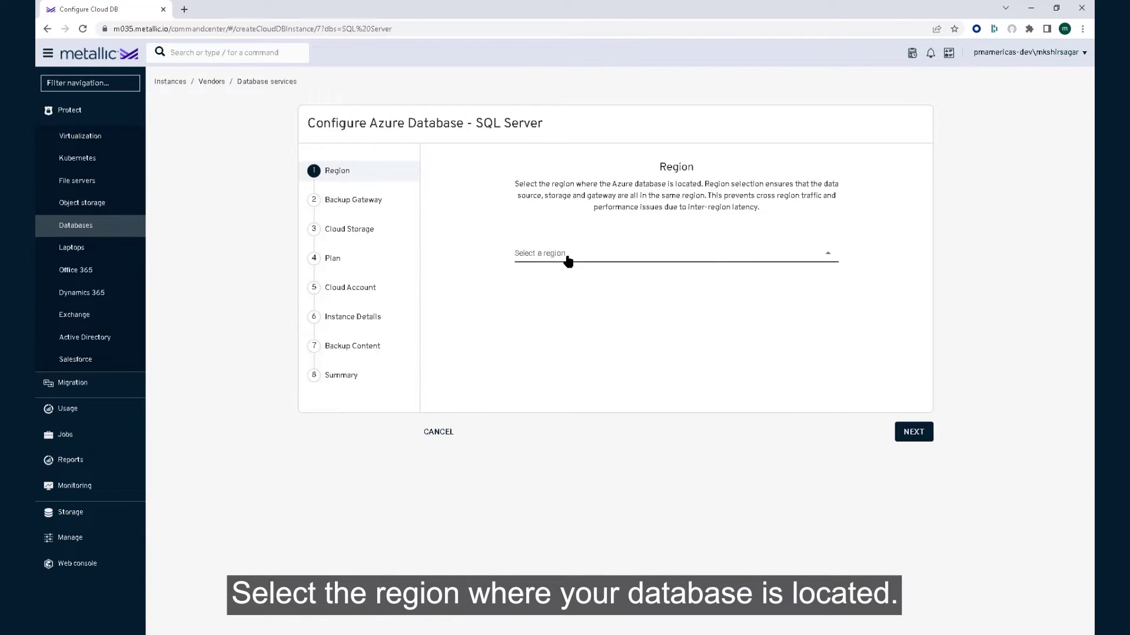
left_click(567, 257)
left_click(551, 345)
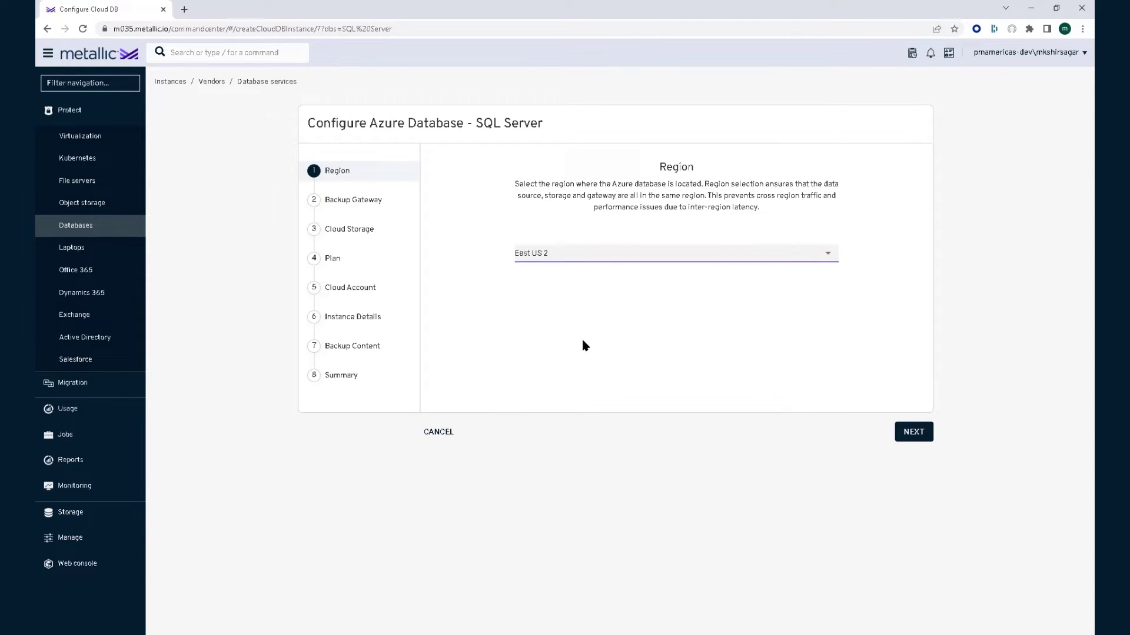
left_click(913, 435)
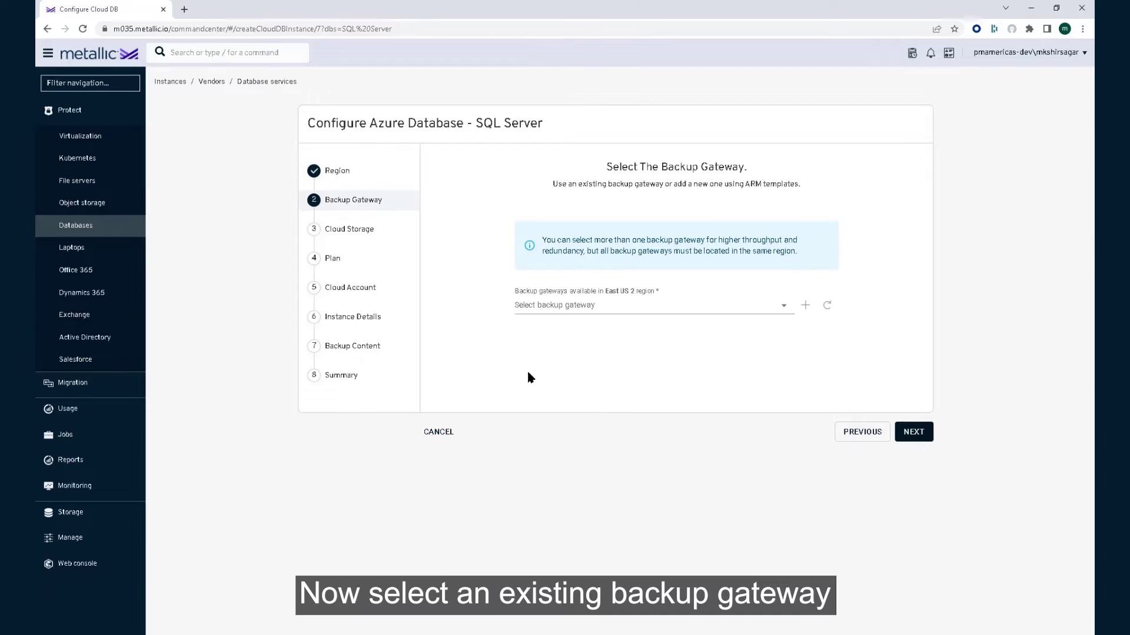
left_click(806, 305)
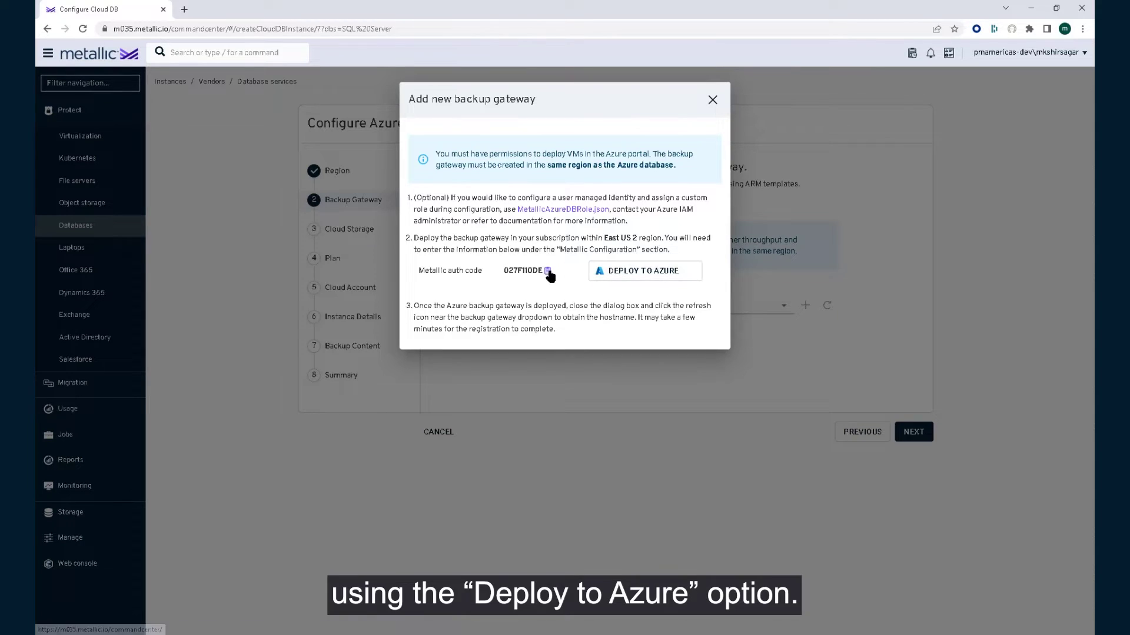
- Deploy to Azure with resource group rg01-env1-c1us02 and VM name bgws1env1c1us02
left_click(595, 275)
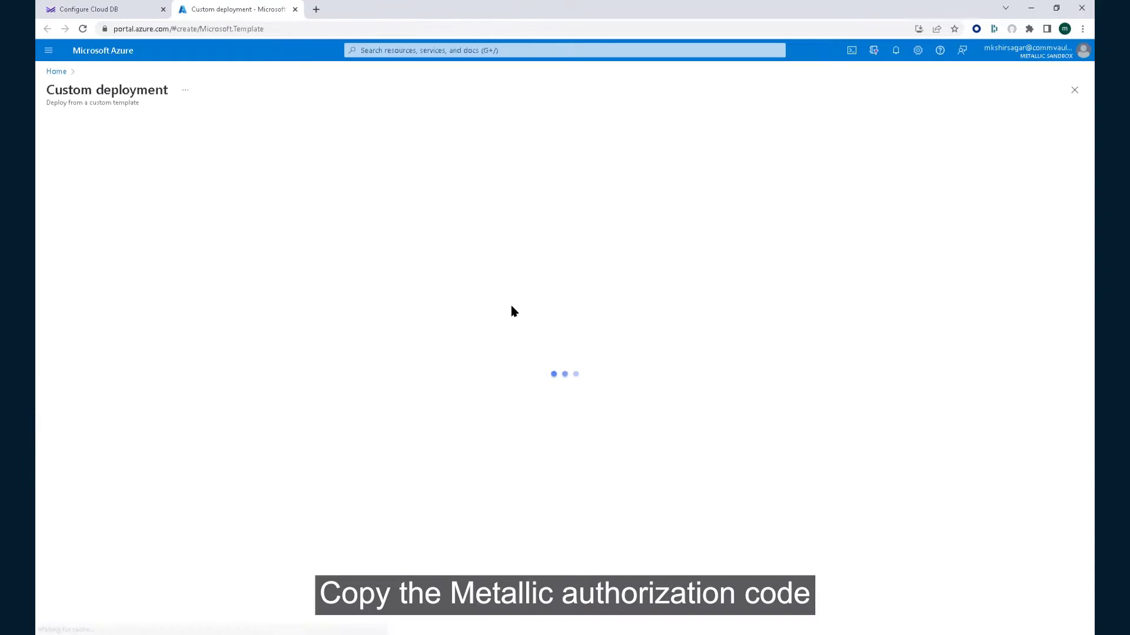
left_click(252, 302)
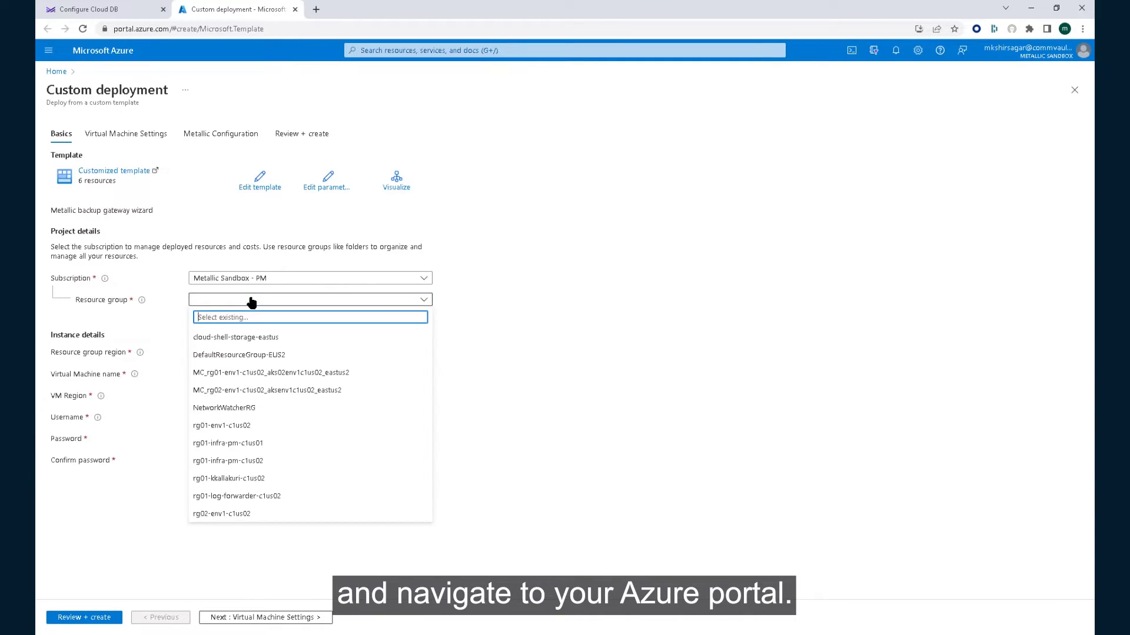
left_click(247, 426)
left_click(227, 371)
type("b")
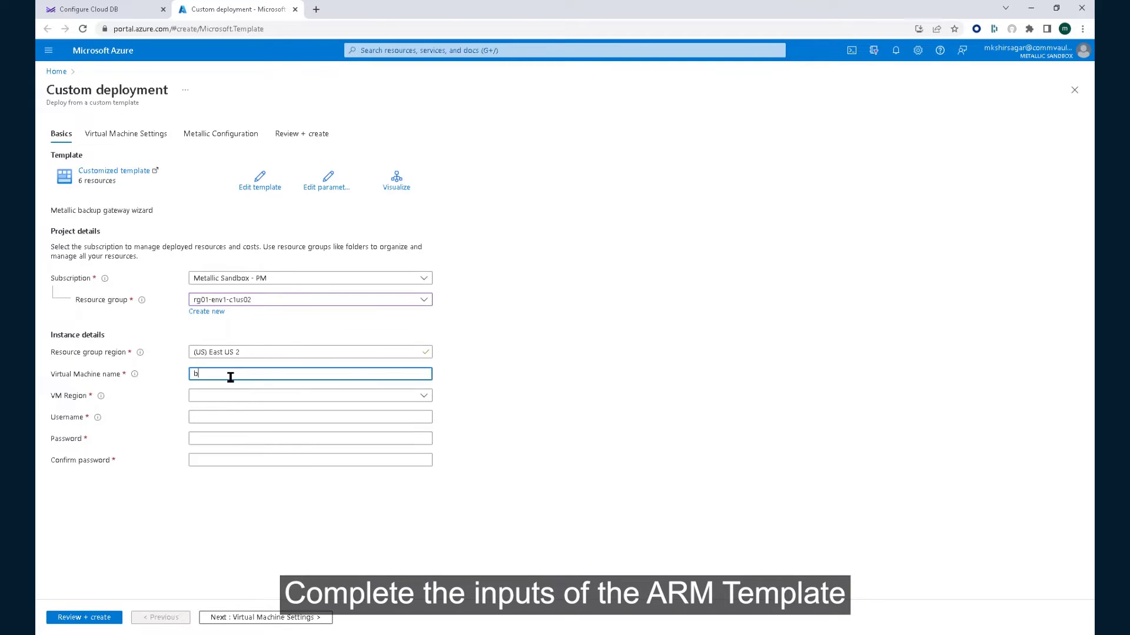
type("gws1env1c1us02")
key("Tab")
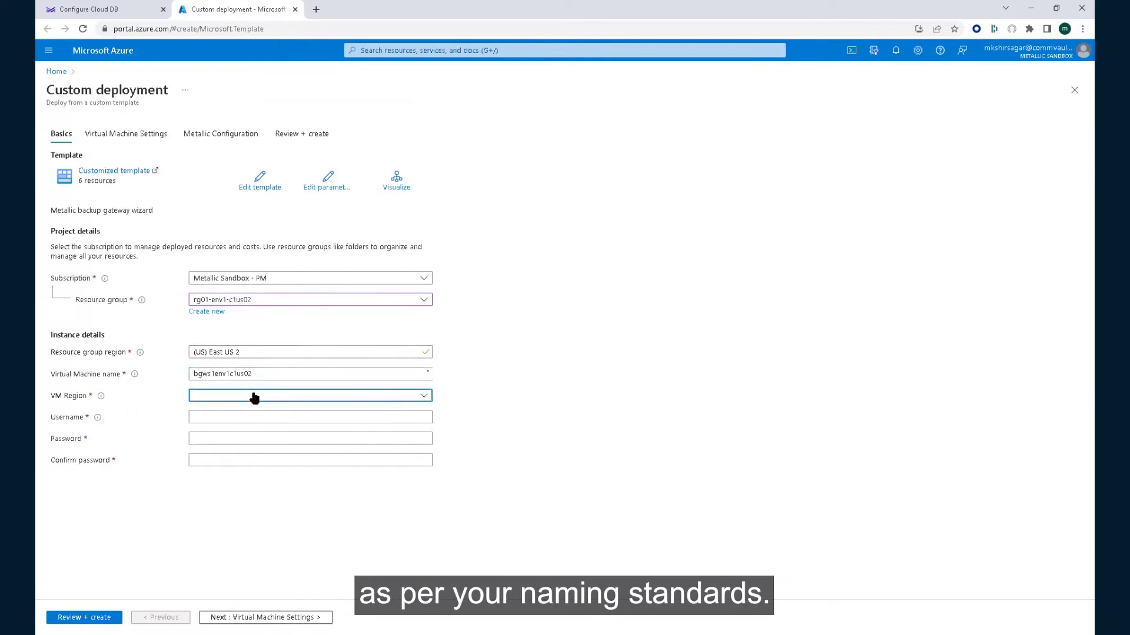
- Fill in the VM admin username and password, confirming the password
left_click(222, 416)
type("env1-admin")
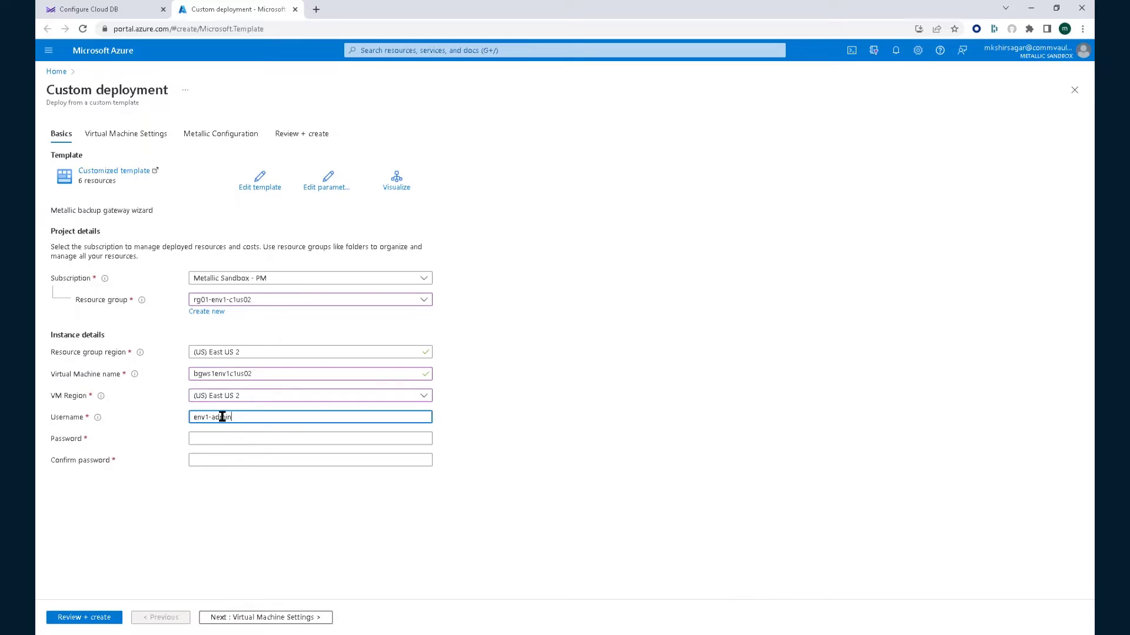
key("Tab")
type("********")
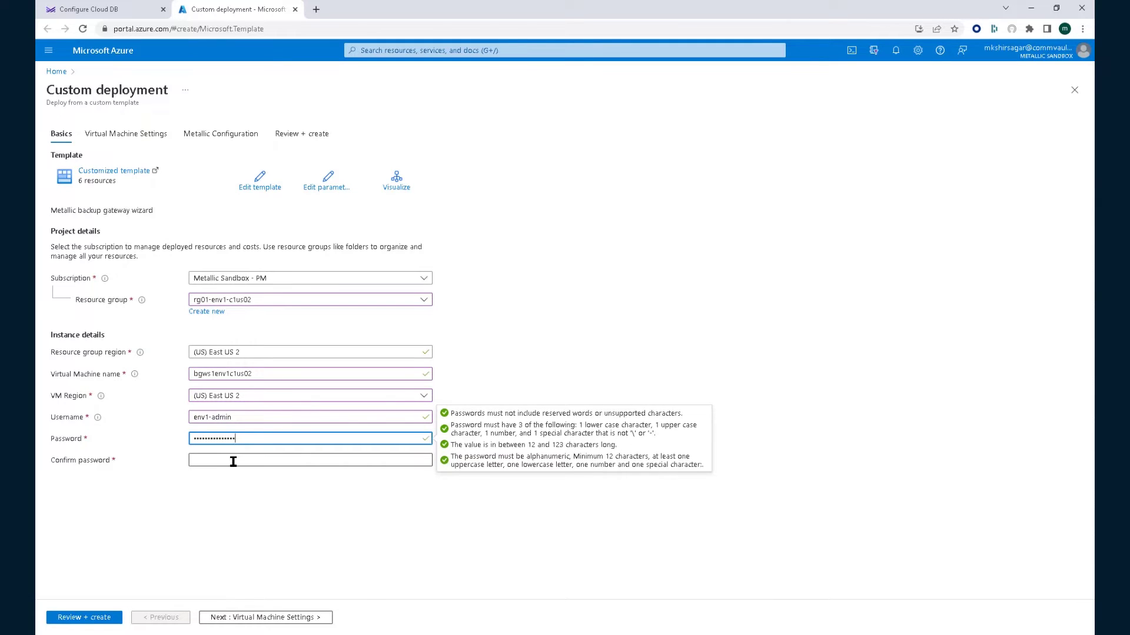
left_click(232, 461)
key("ctrl+v")
left_click(280, 521)
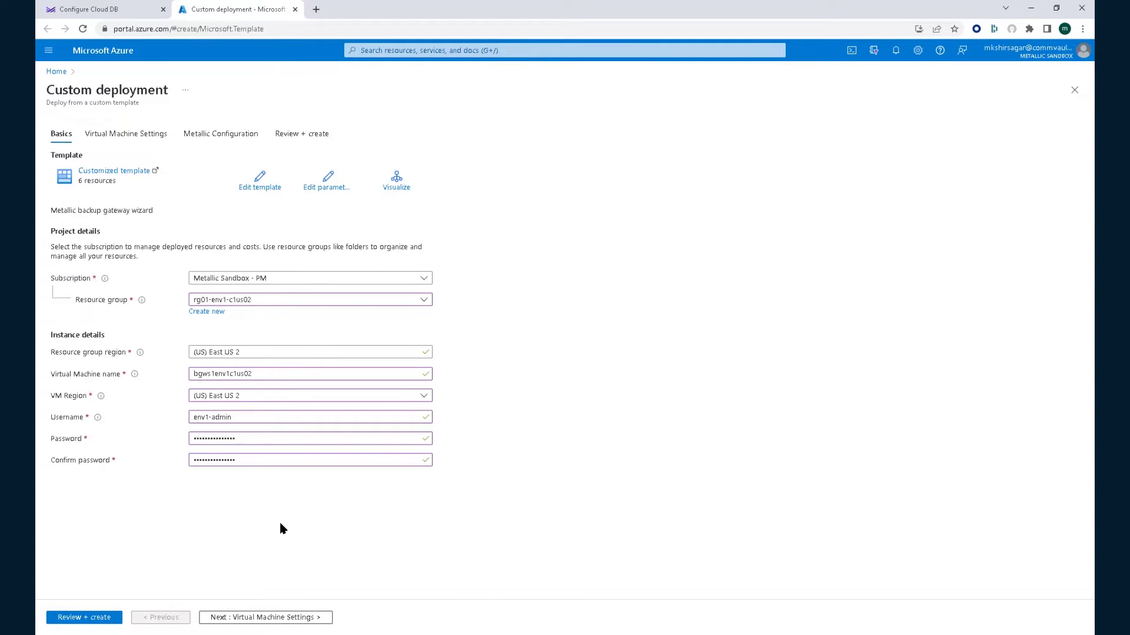
- Select virtual network vnet-infra-pm-10-0-16-0-20-c1us02 and subnet snetbe-infra-pm-10-0-16-0-24-c1us02
left_click(261, 614)
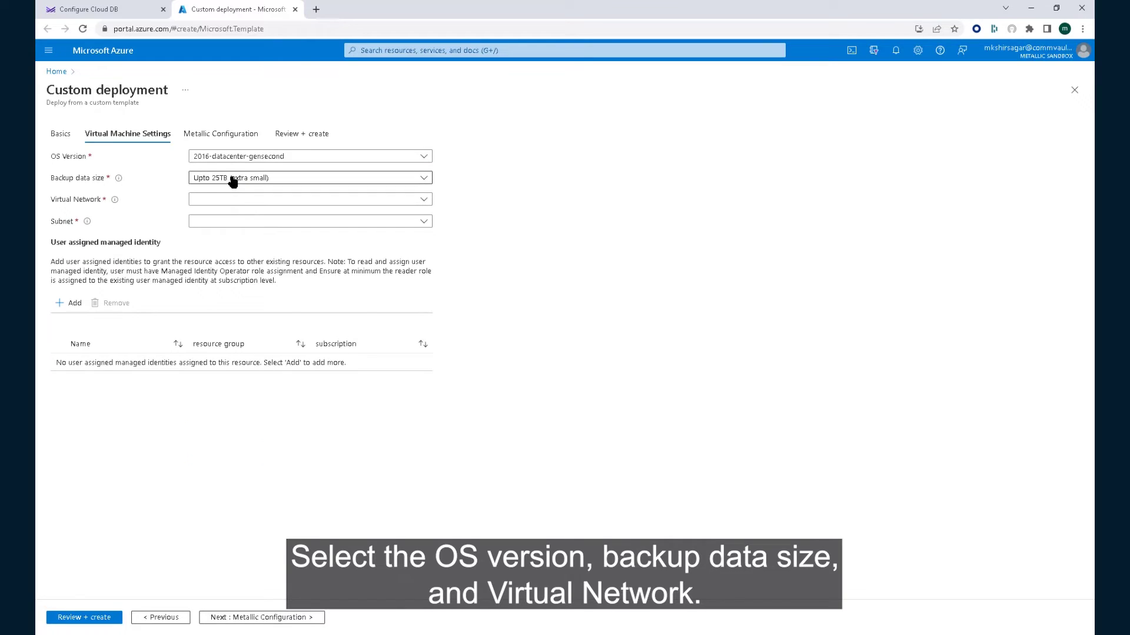
left_click(224, 199)
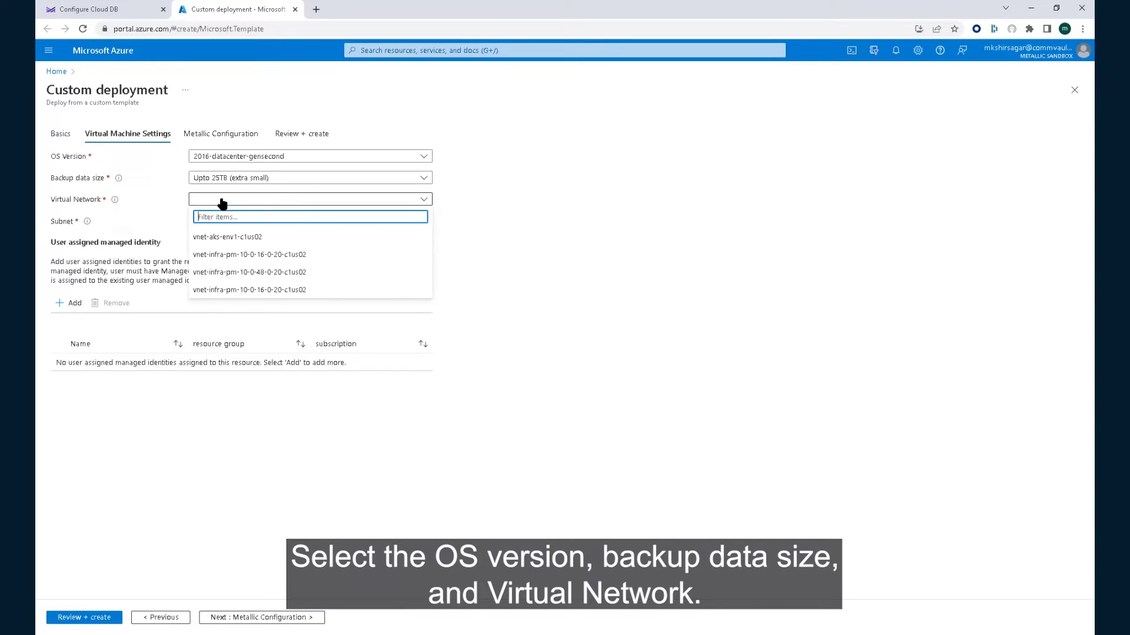
left_click(242, 256)
left_click(243, 222)
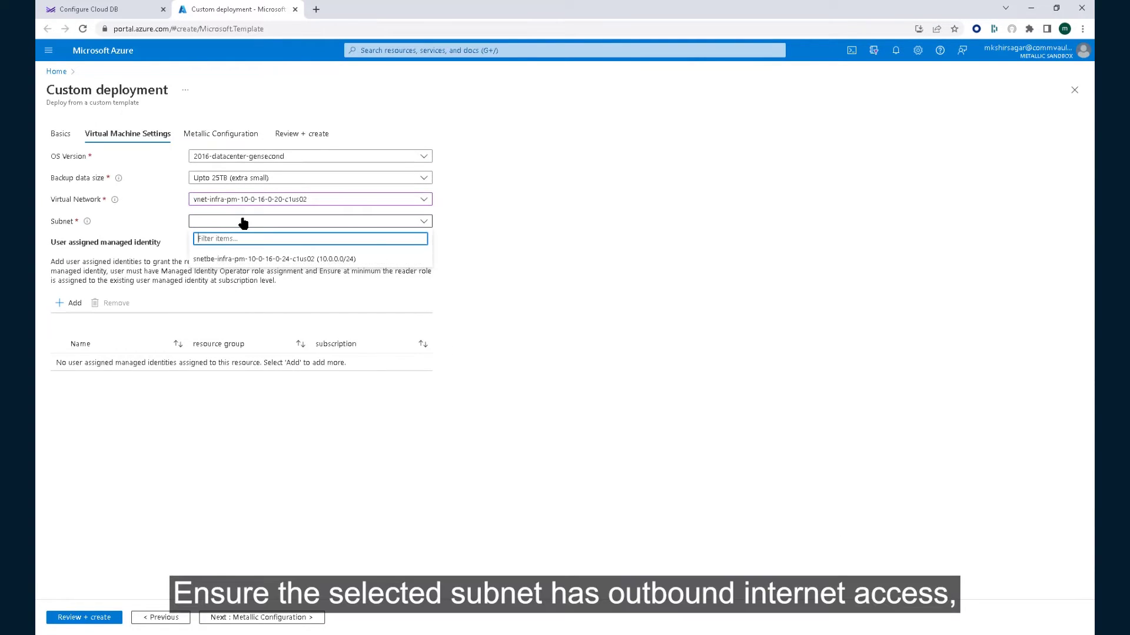
left_click(244, 200)
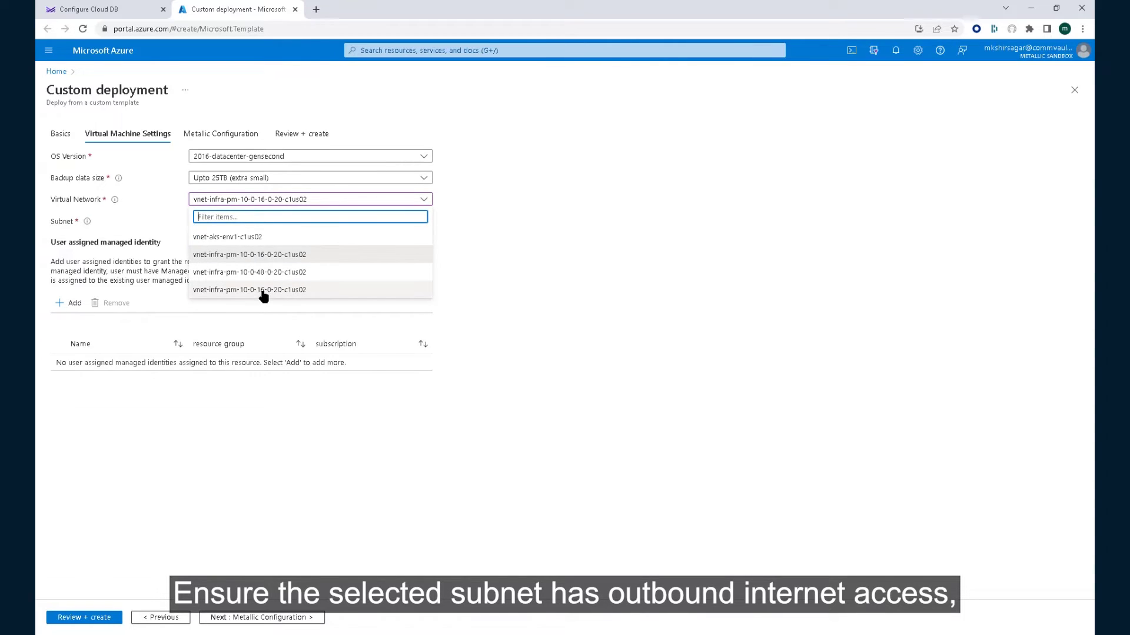
left_click(260, 290)
left_click(256, 226)
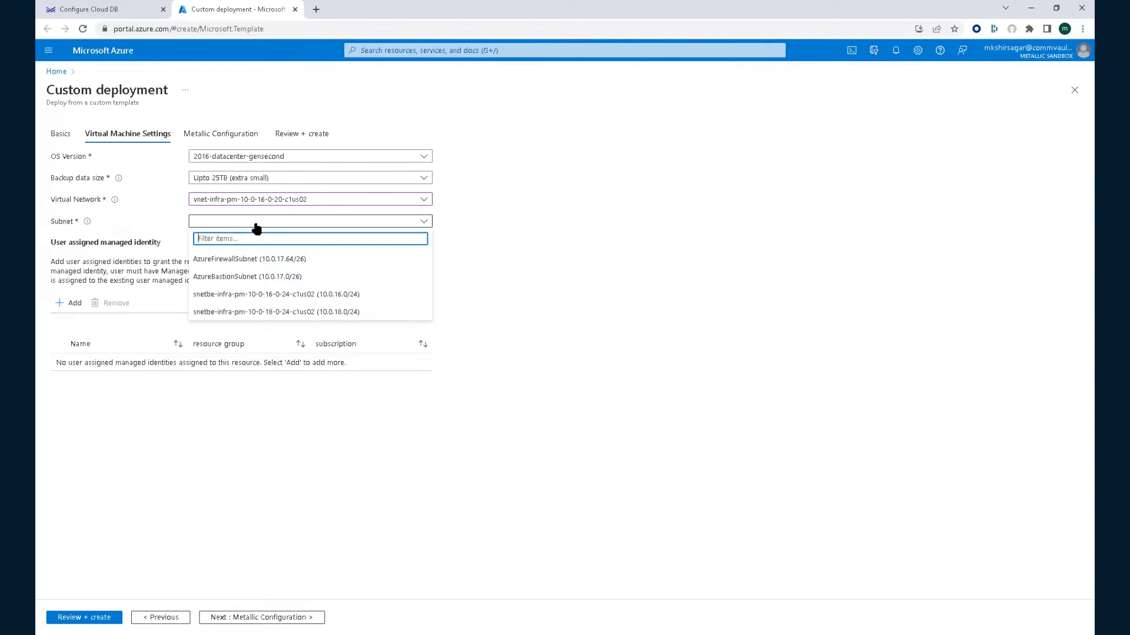
left_click(254, 294)
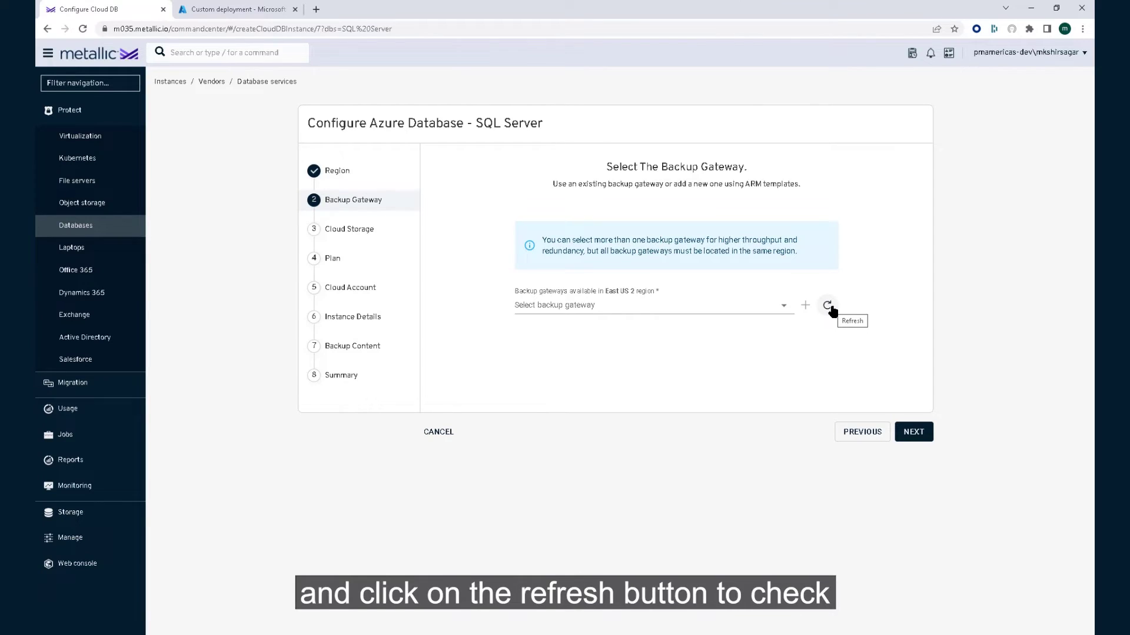
- Refresh the gateway list and select the bgws1env1c1us02 backup gateway
left_click(828, 306)
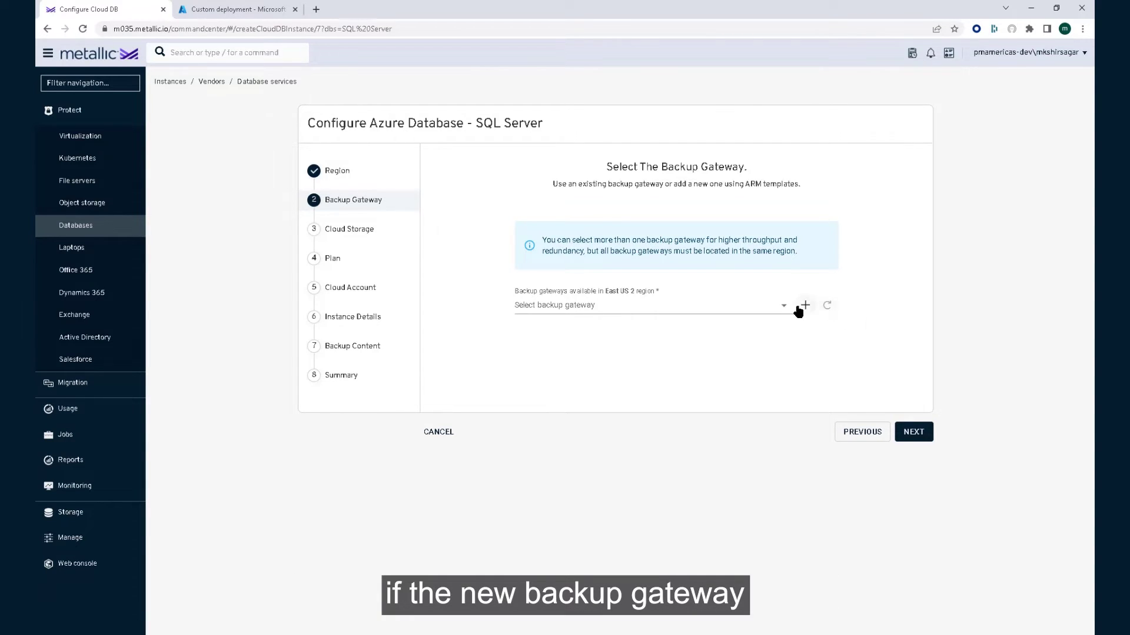
left_click(778, 308)
left_click(588, 341)
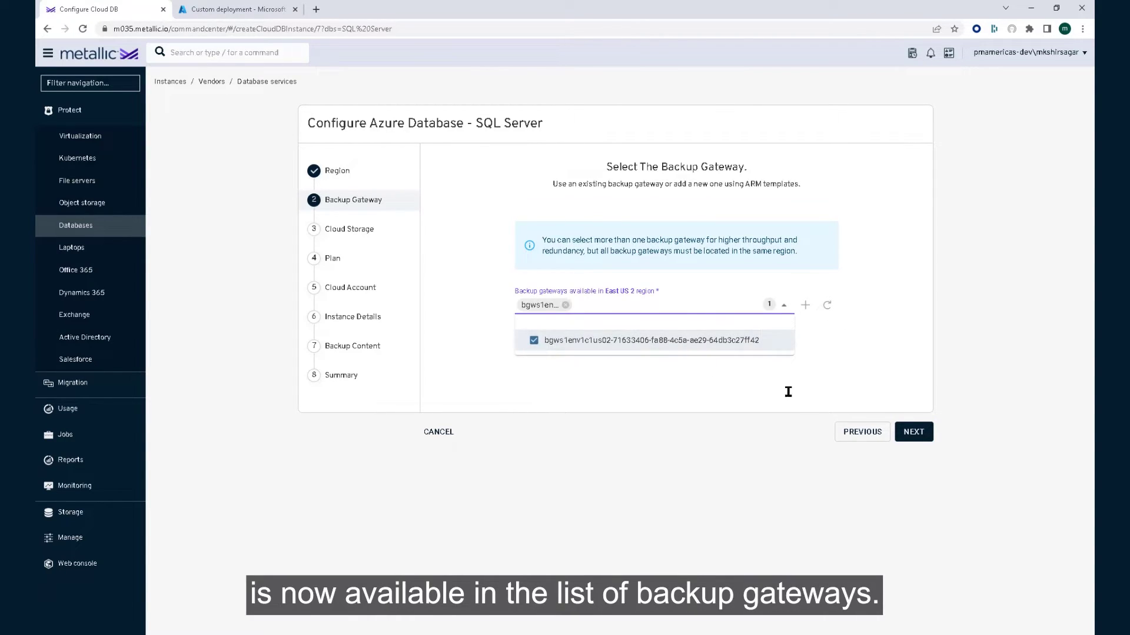
left_click(919, 434)
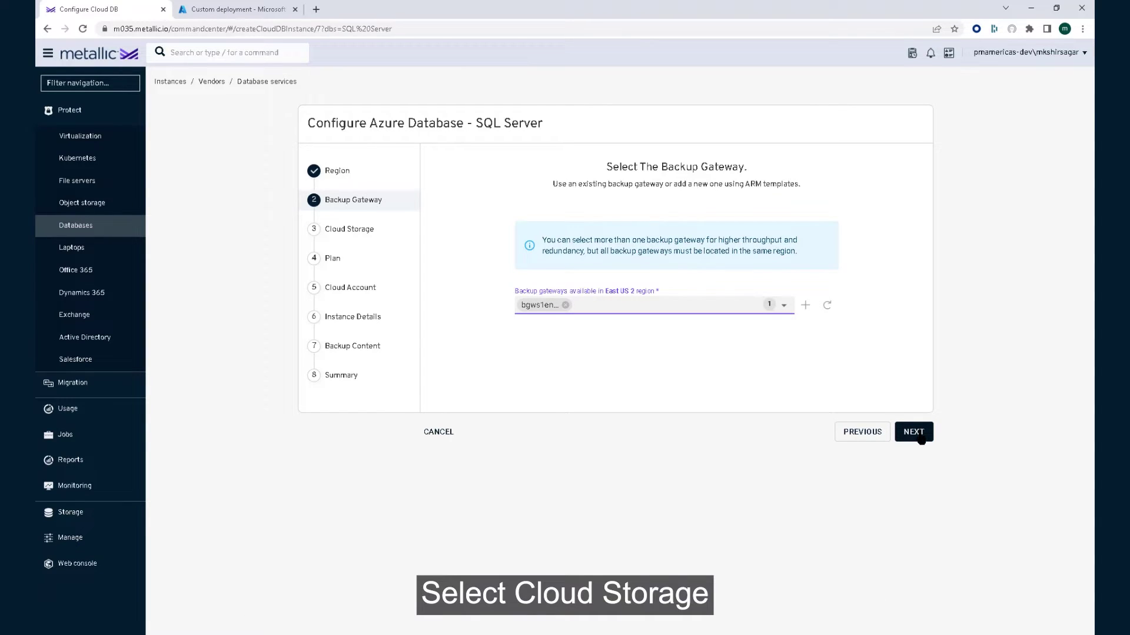
- Look at the Add cloud storage types, such as Microsoft Azure Storage, then cancel the dialog
left_click(915, 434)
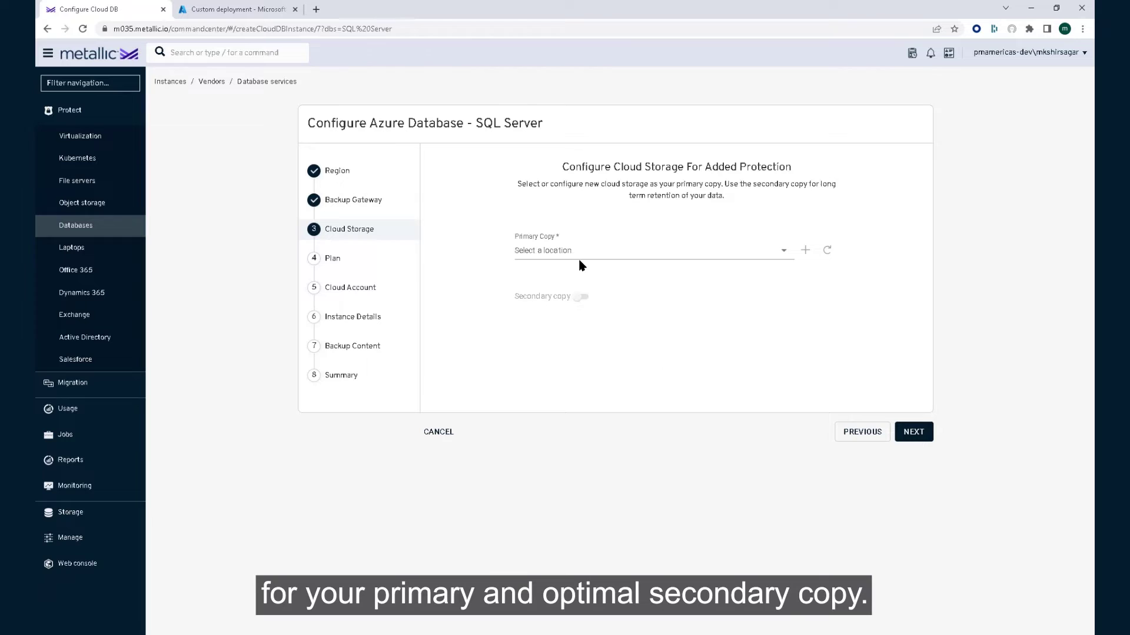
left_click(805, 252)
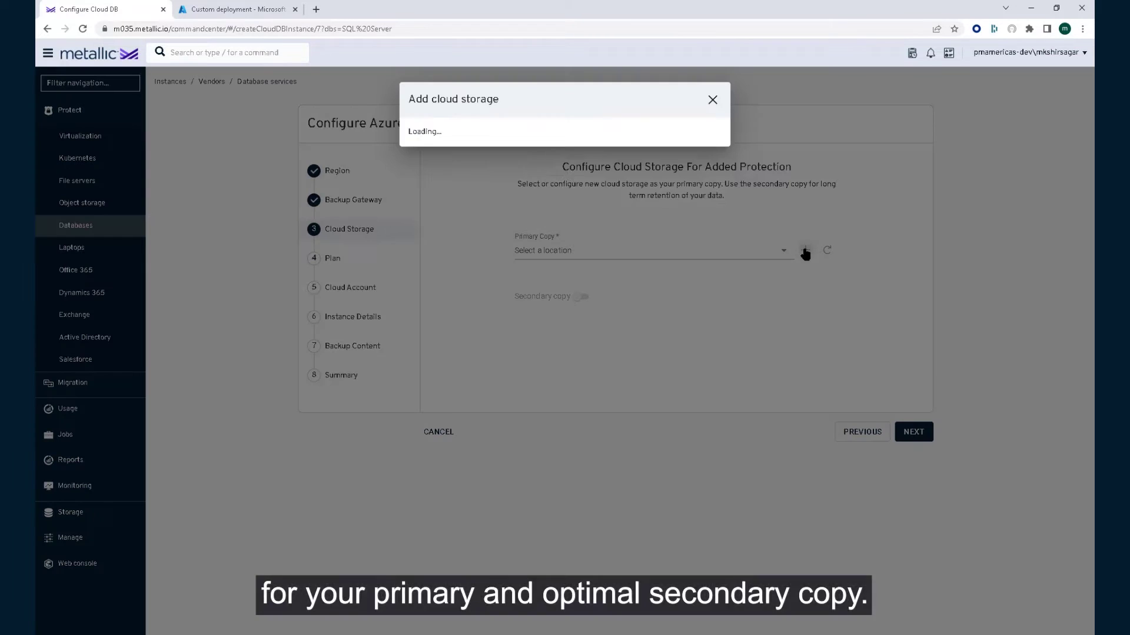
left_click(506, 147)
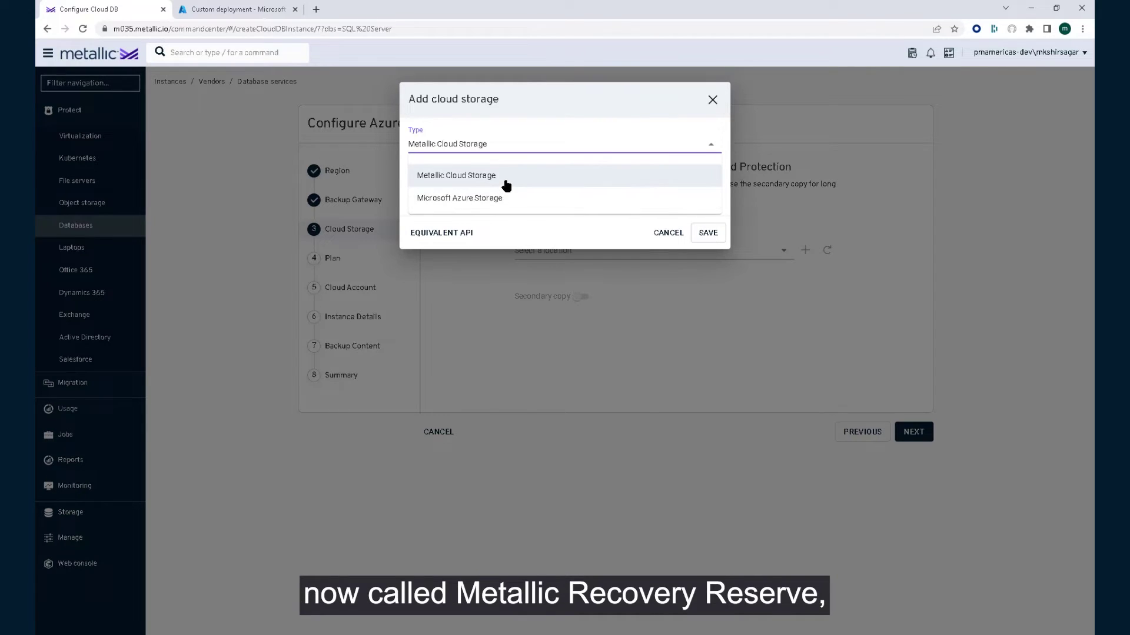
left_click(524, 203)
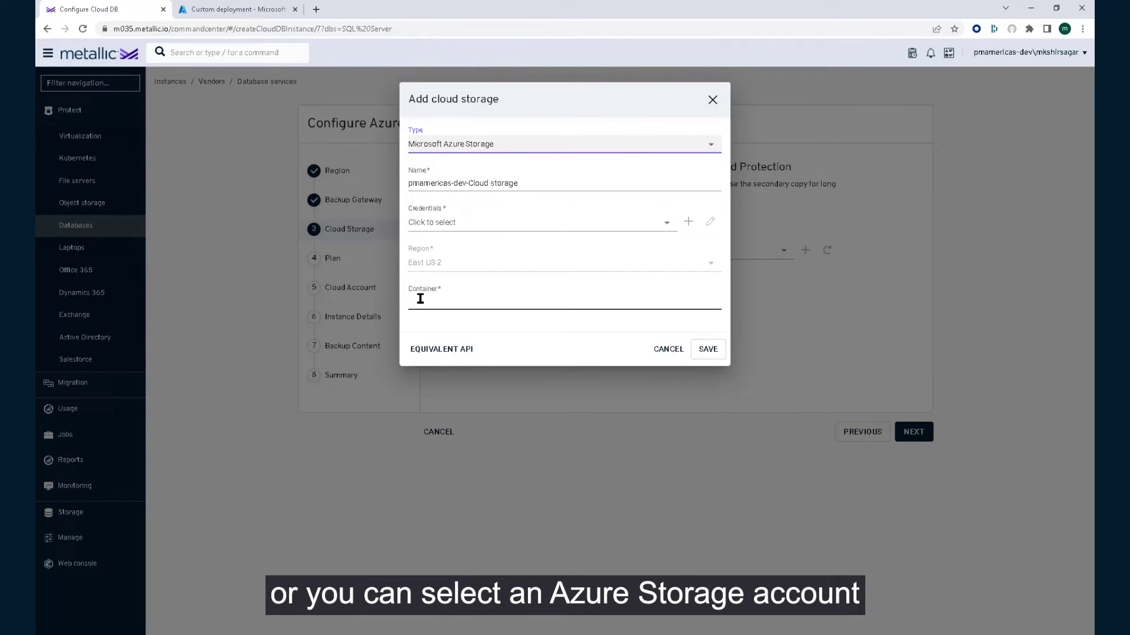
left_click(712, 101)
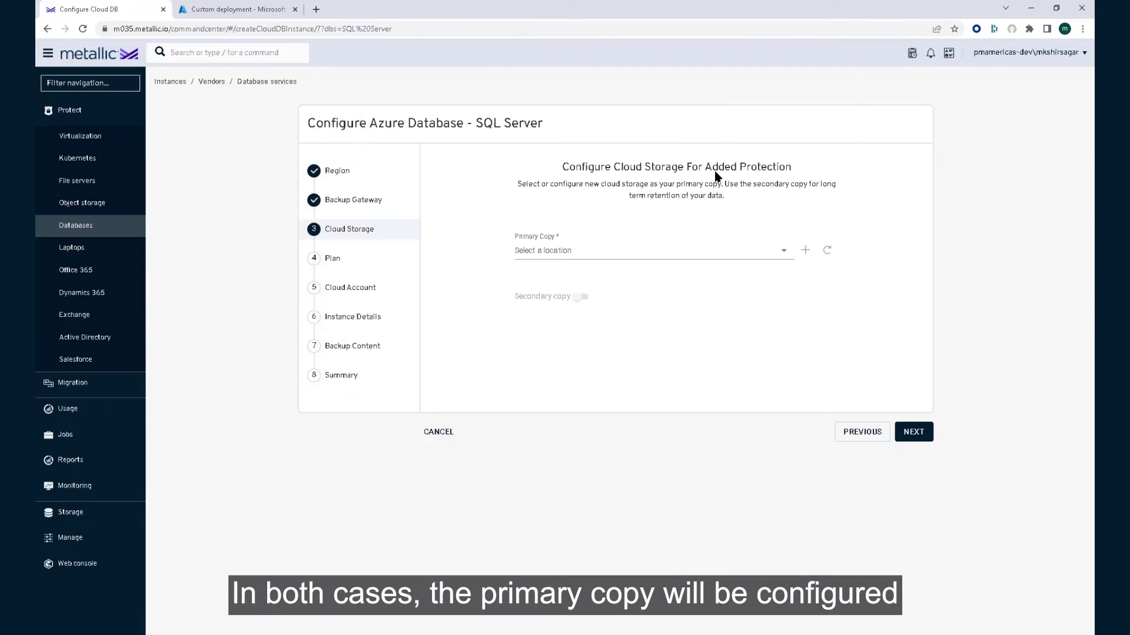
- Choose pmamericas-dev-server-eastus2 as the primary copy and turn on a secondary copy
left_click(619, 254)
left_click(602, 282)
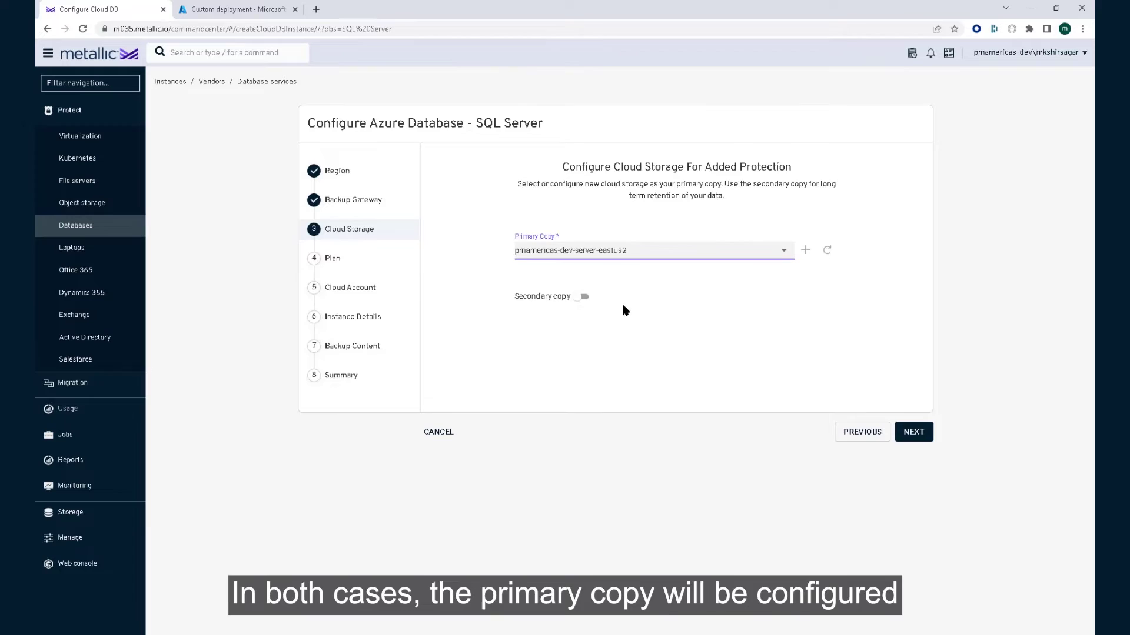
left_click(585, 298)
left_click(595, 326)
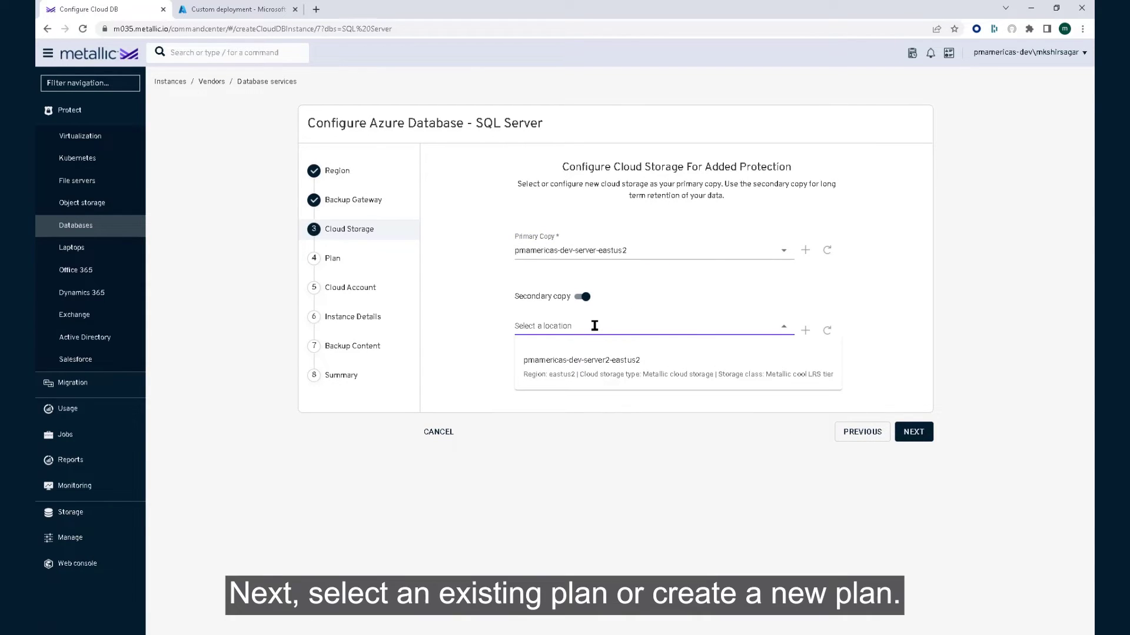
- Select the pmamericas-dev-demoplan plan, then the Metallic-Azure-DB cloud account
left_click(914, 432)
left_click(530, 333)
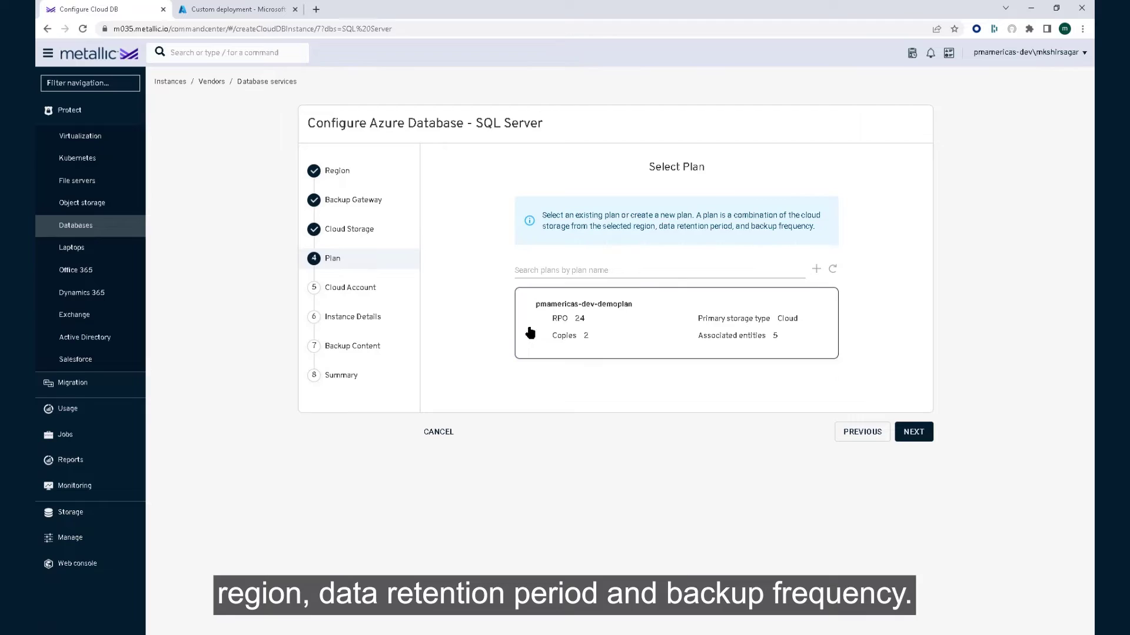
left_click(905, 433)
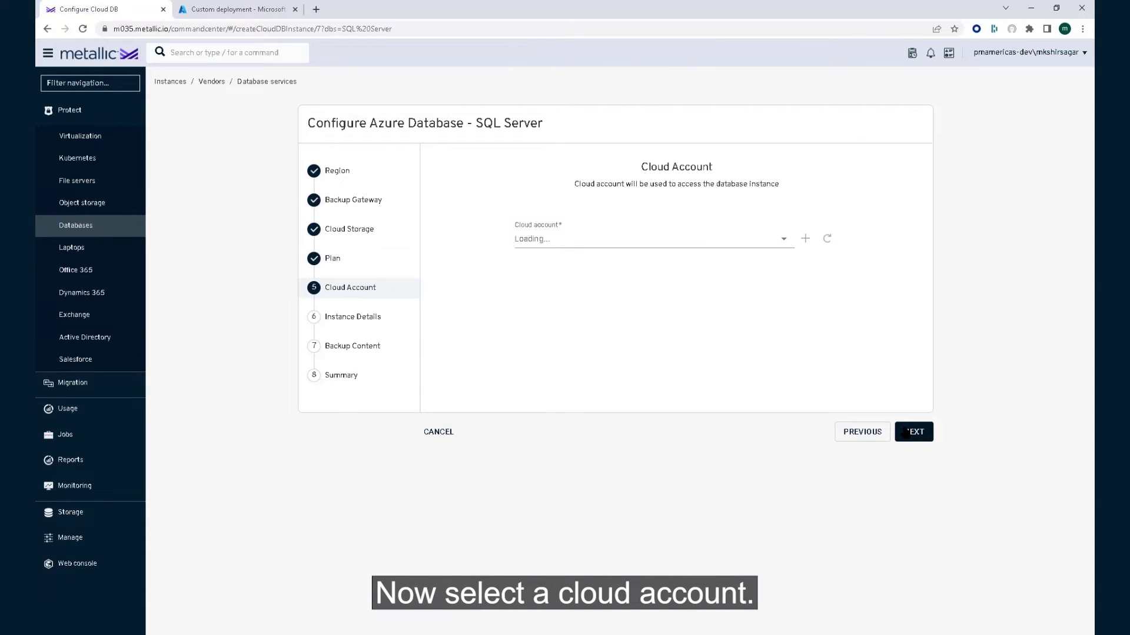
left_click(606, 240)
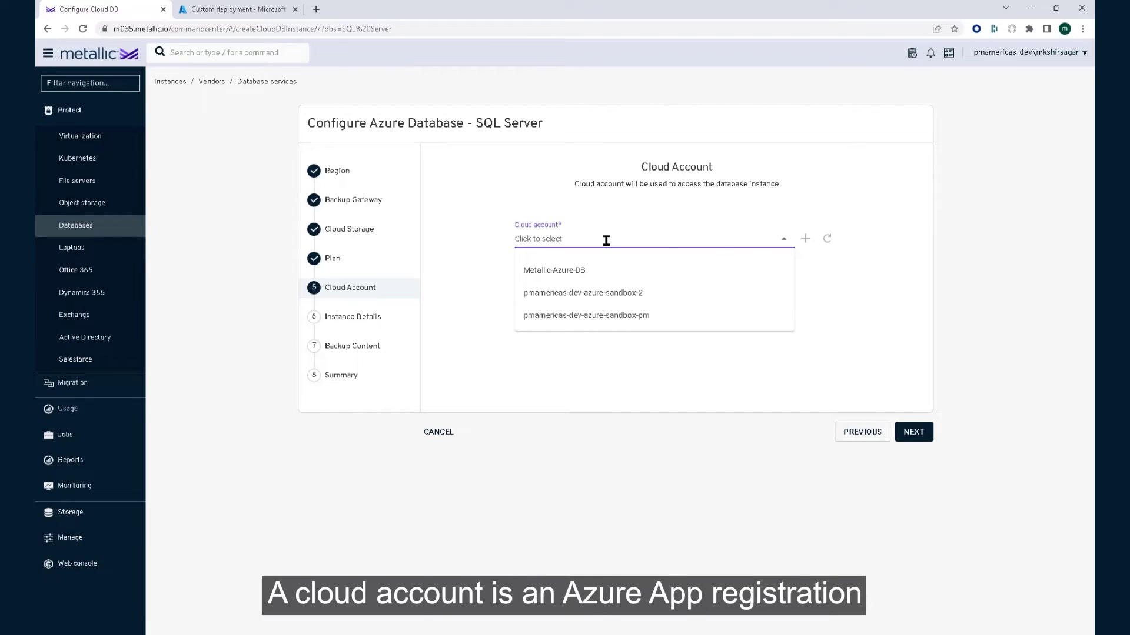
left_click(596, 270)
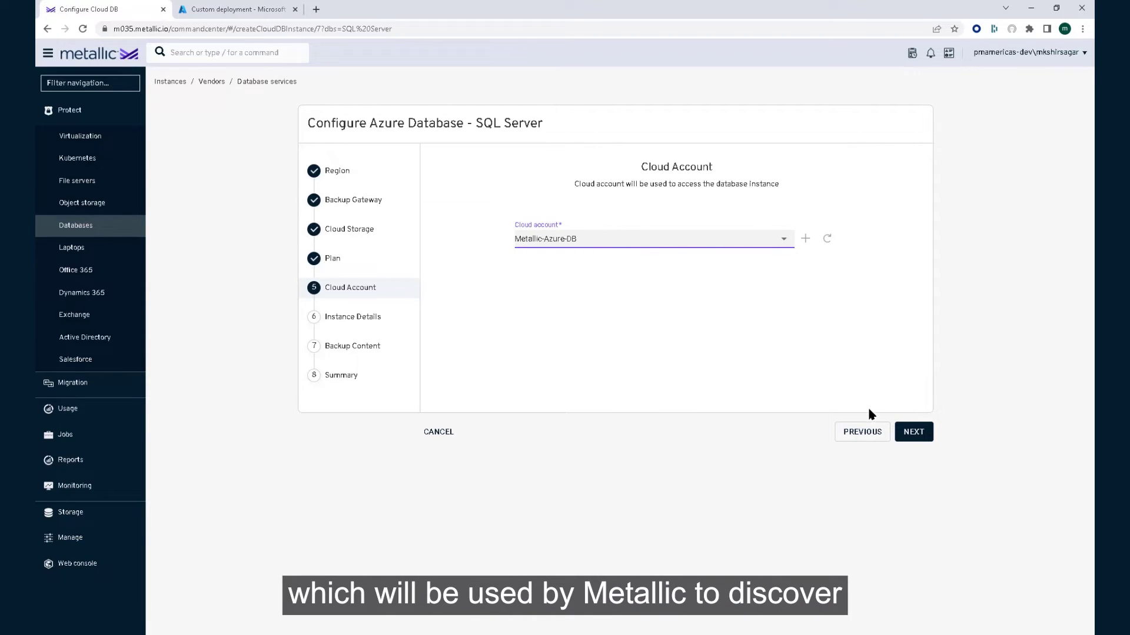
- Pick instance azsql1env1c1us02.database.windows.net and paste the storage account connection string
left_click(913, 432)
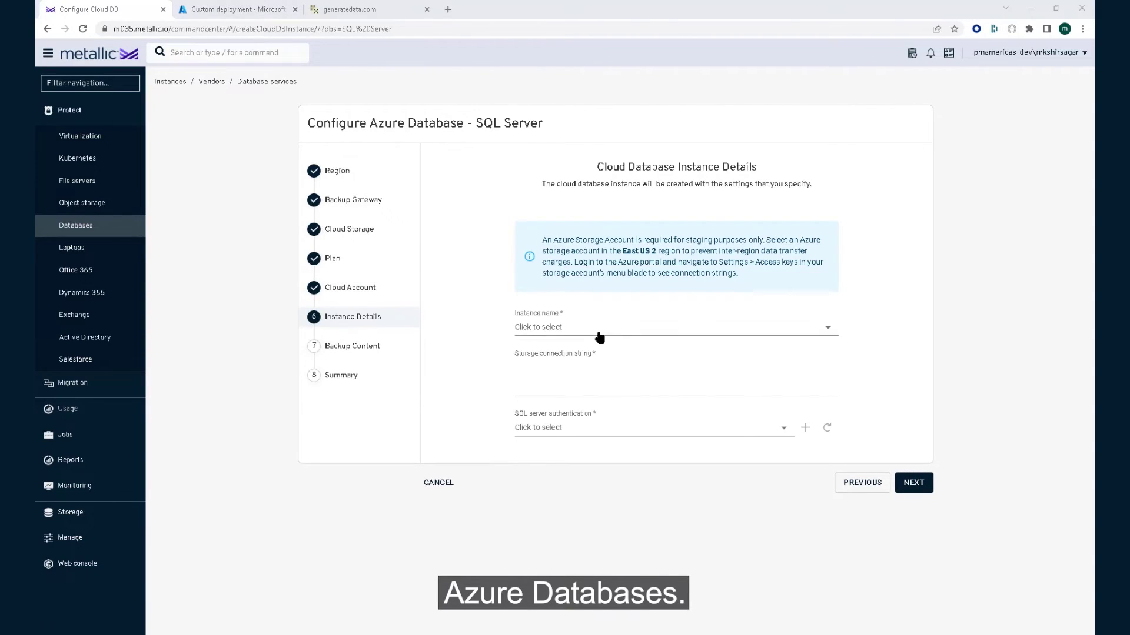
left_click(599, 335)
left_click(567, 367)
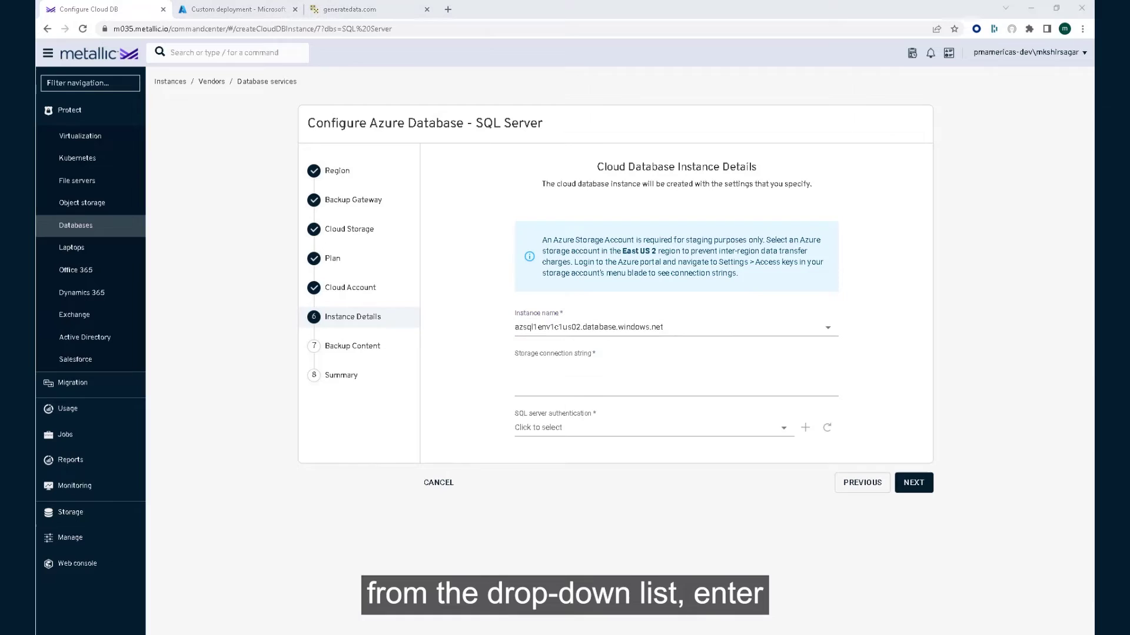
left_click(530, 380)
right_click(537, 385)
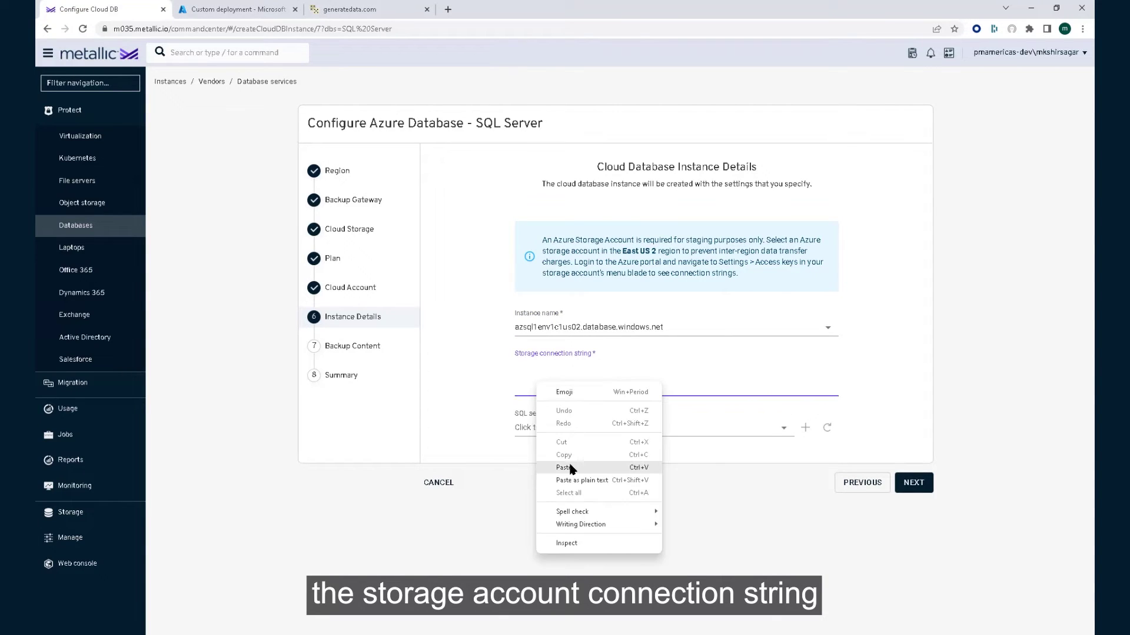
left_click(564, 467)
- Use Azure SQL authentication and continue to the Backup Content step
left_click(630, 432)
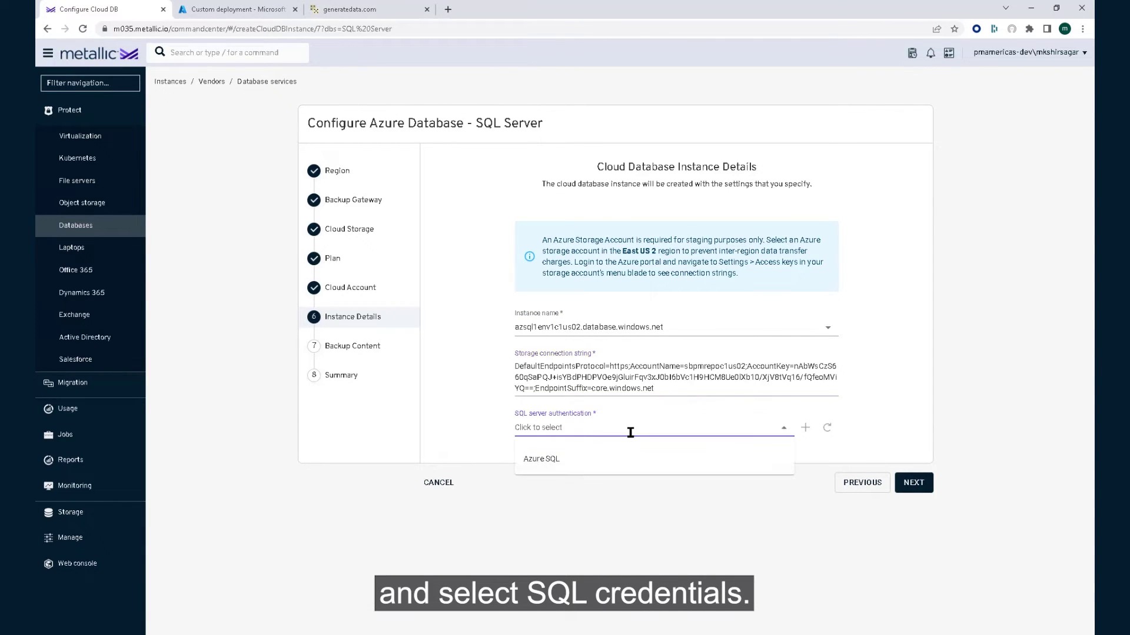
left_click(542, 462)
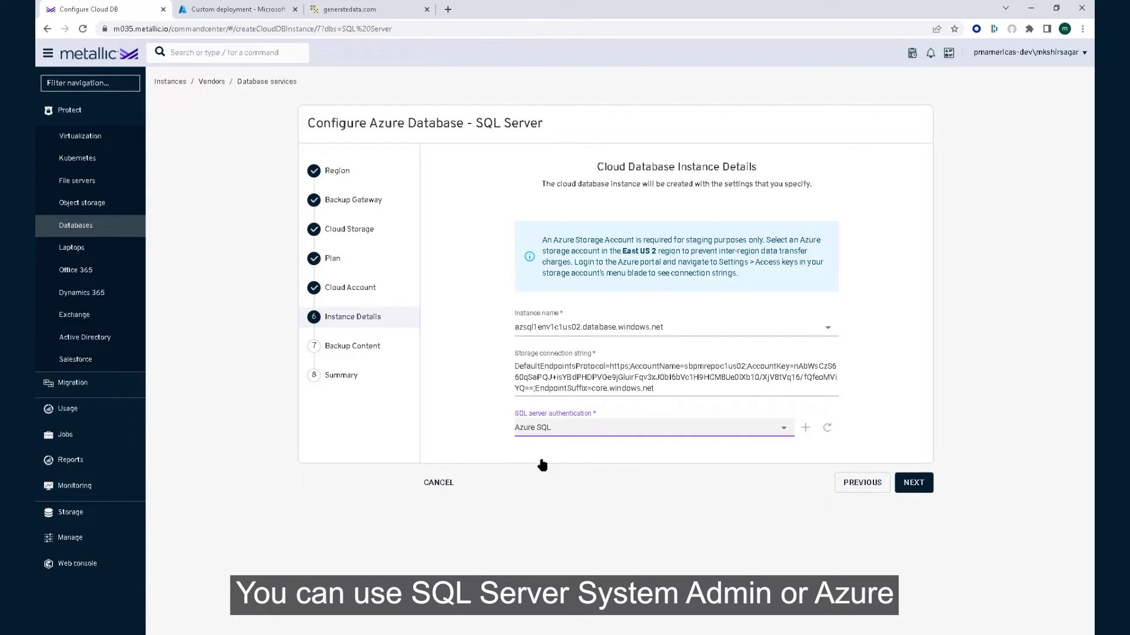
left_click(913, 483)
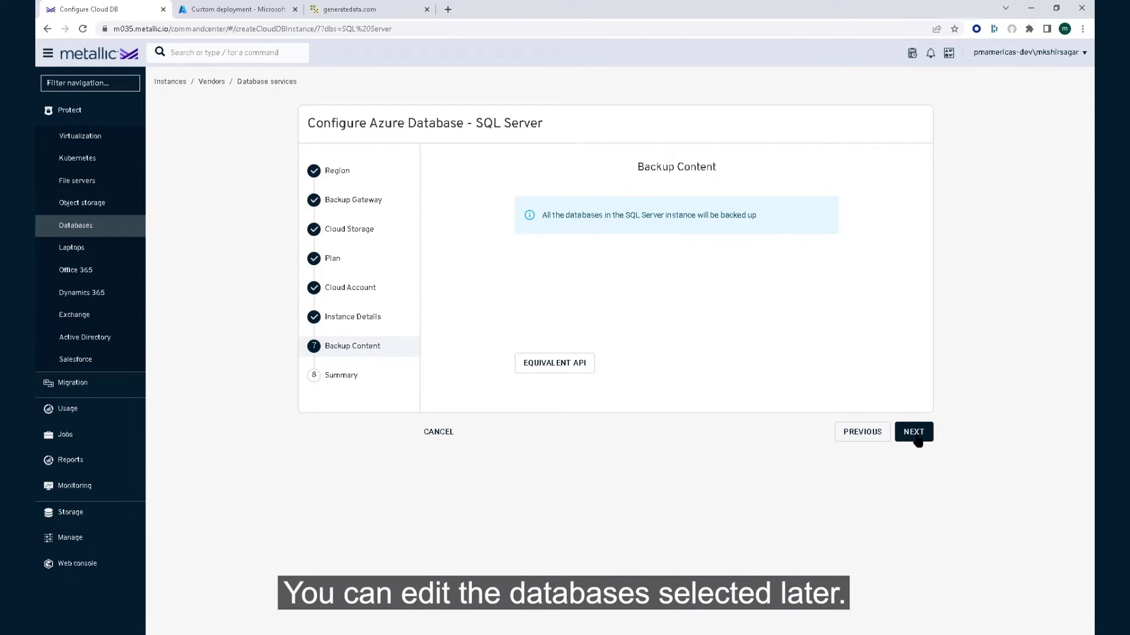
- Review the summary and finish creating the azsql1env1c1us02.database.windows.net instance
left_click(916, 438)
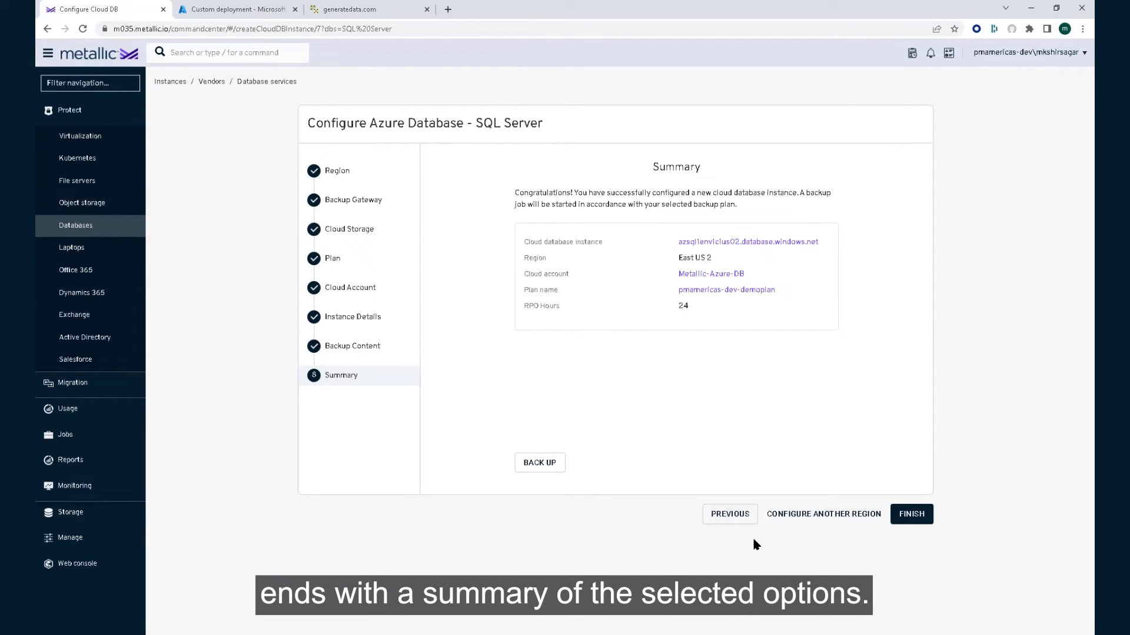
left_click(912, 517)
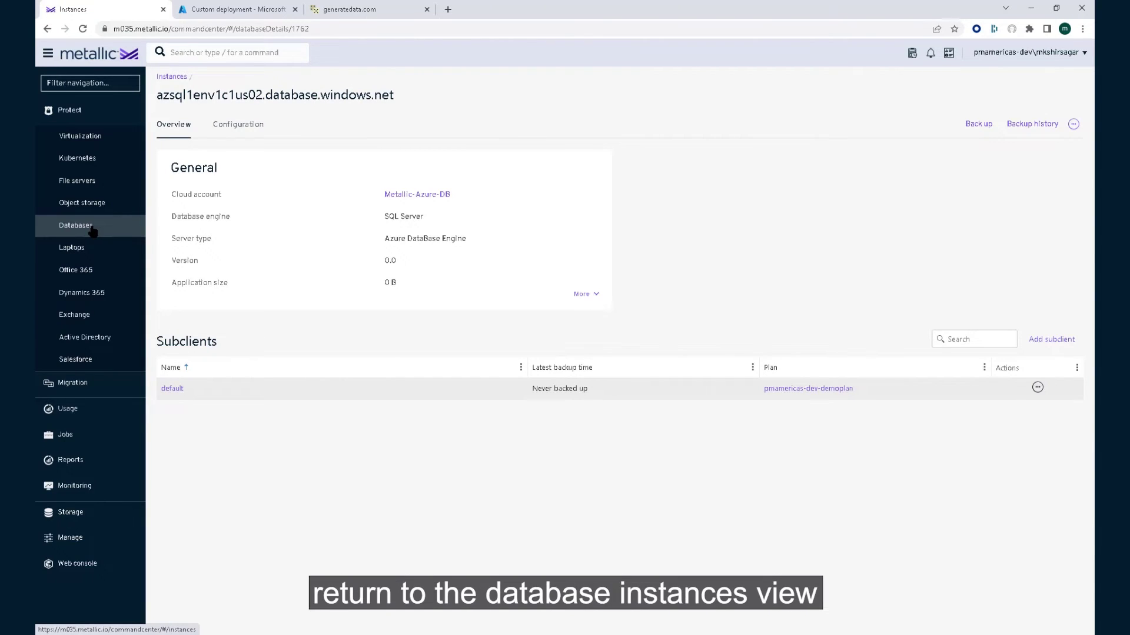
- Run a Full backup of azsql1env1c1us02.database.windows.net from the Instances list
left_click(92, 231)
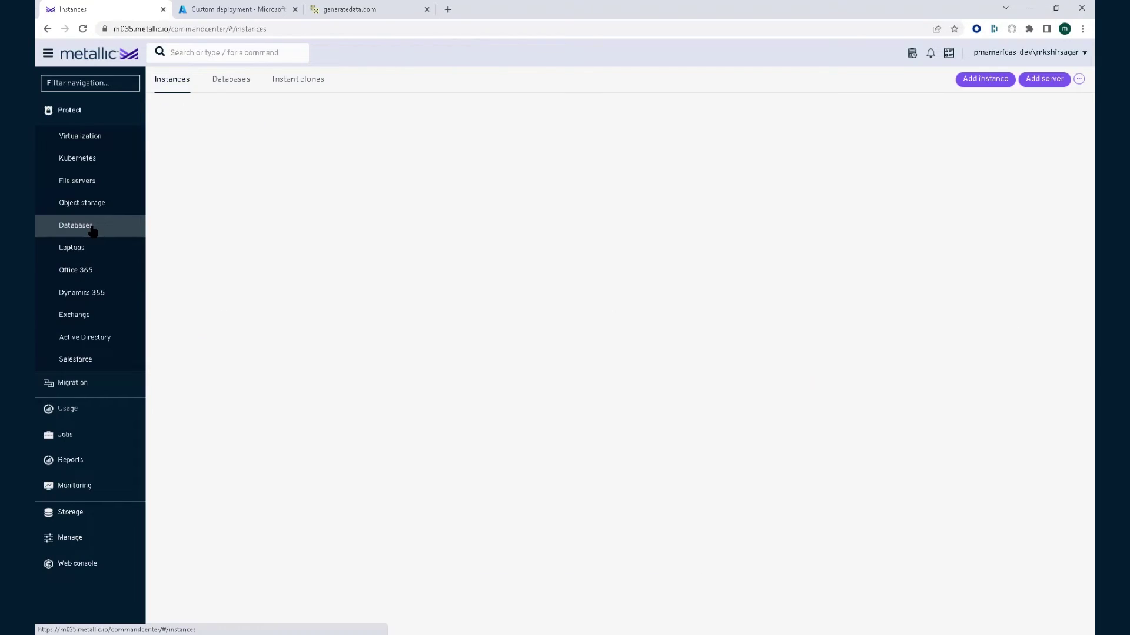
left_click(1046, 165)
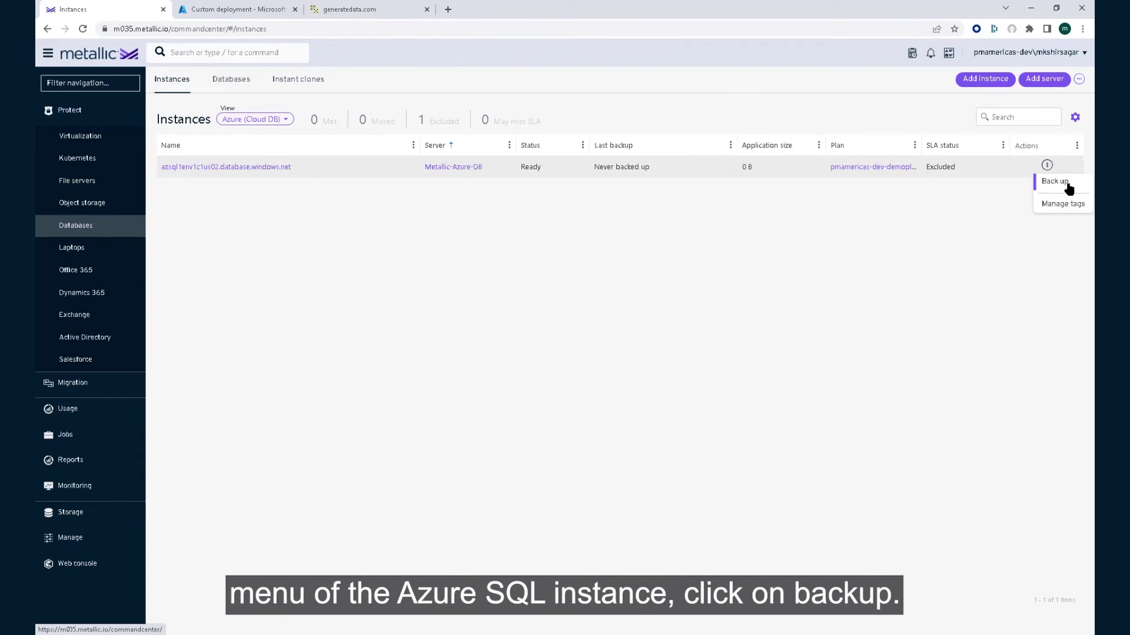
left_click(1055, 182)
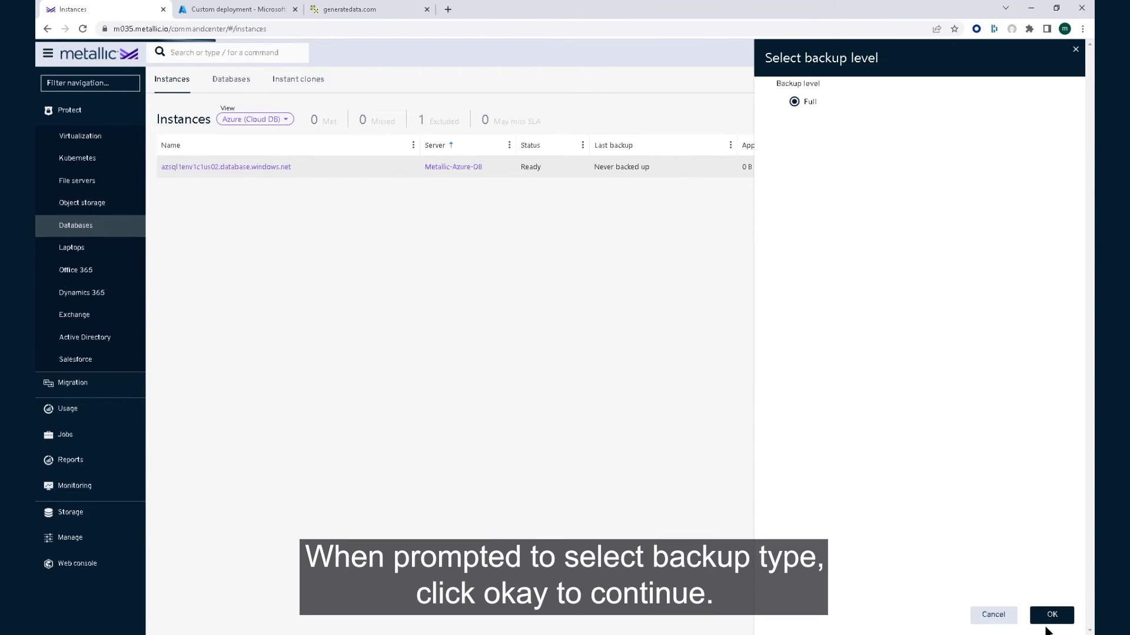
left_click(1051, 615)
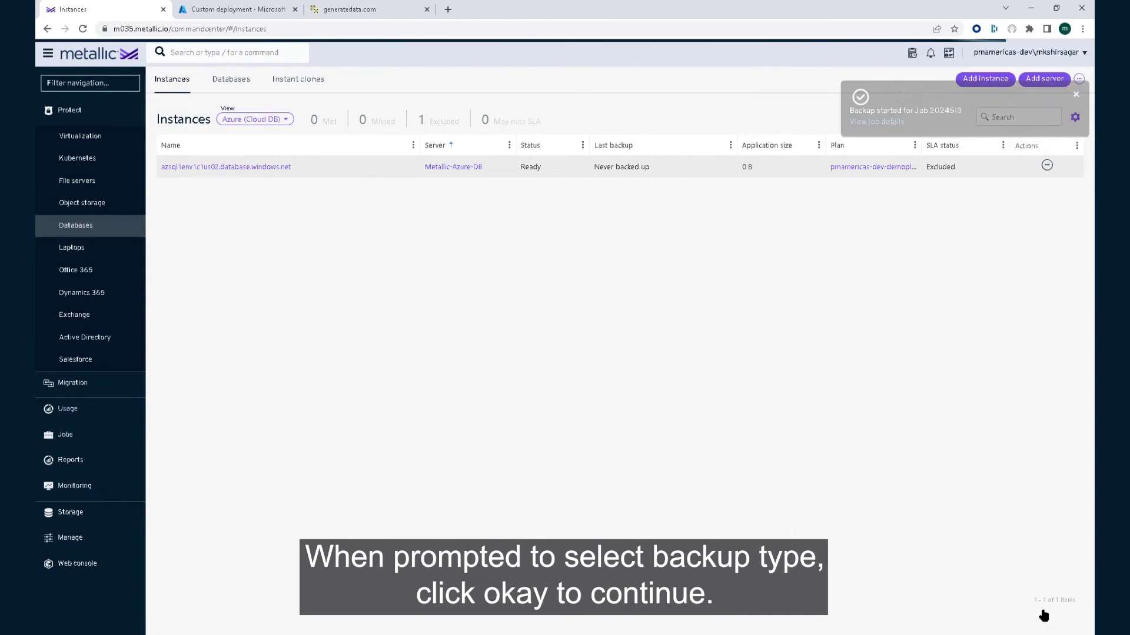
- Inspect the default subclient's content entries, its backup history and active jobs
left_click(281, 168)
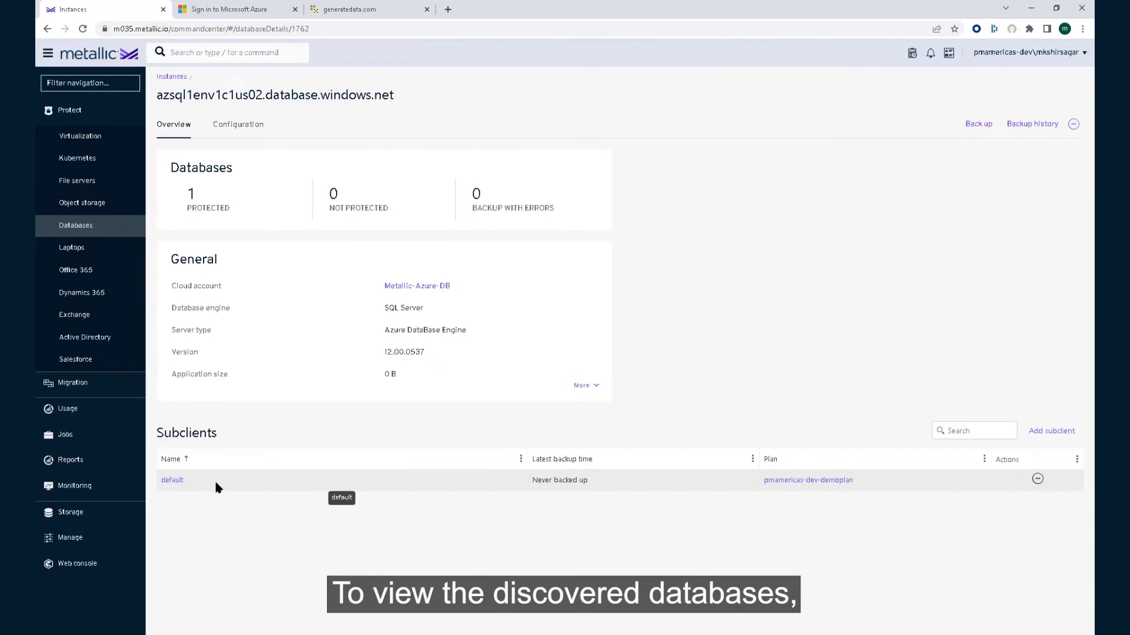
left_click(173, 487)
left_click_drag(643, 187, 708, 216)
left_click(743, 467)
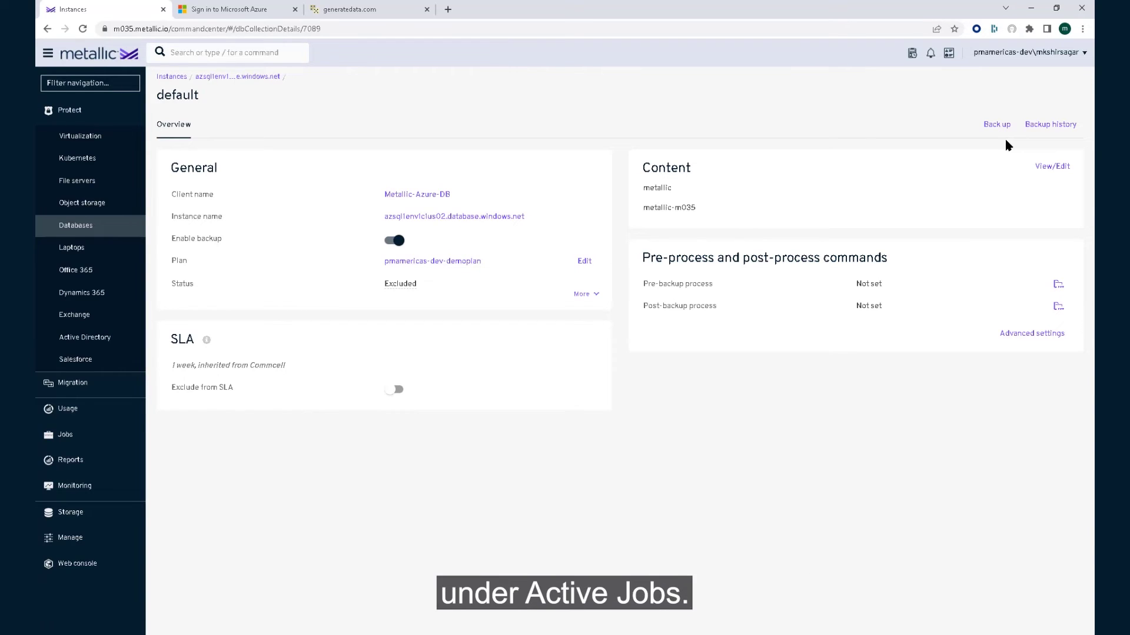
left_click(1050, 124)
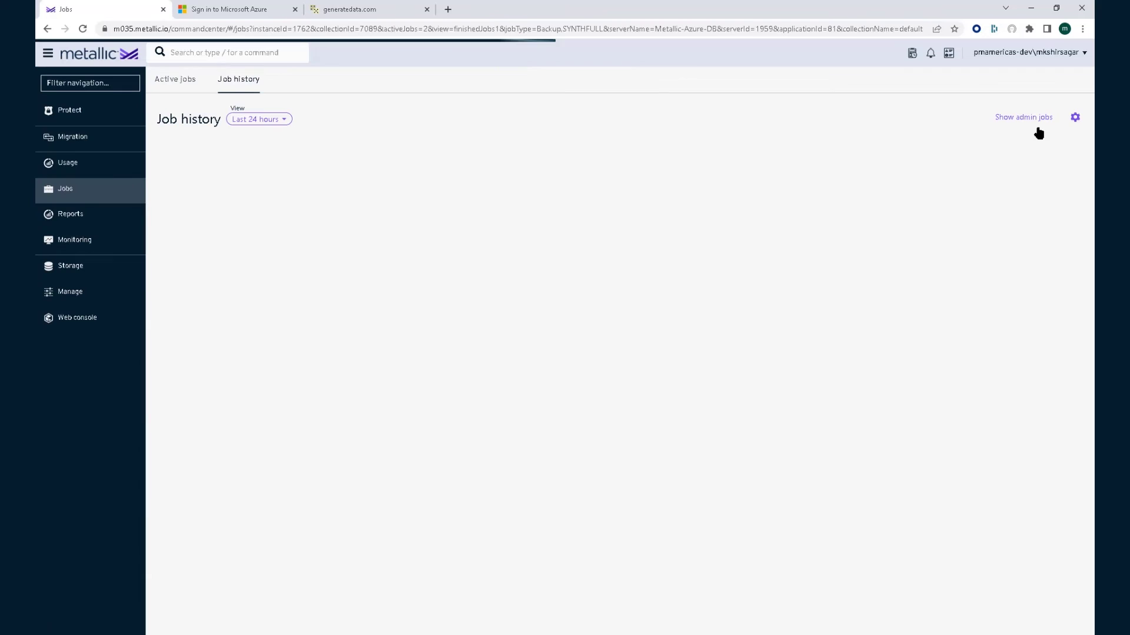
left_click(196, 83)
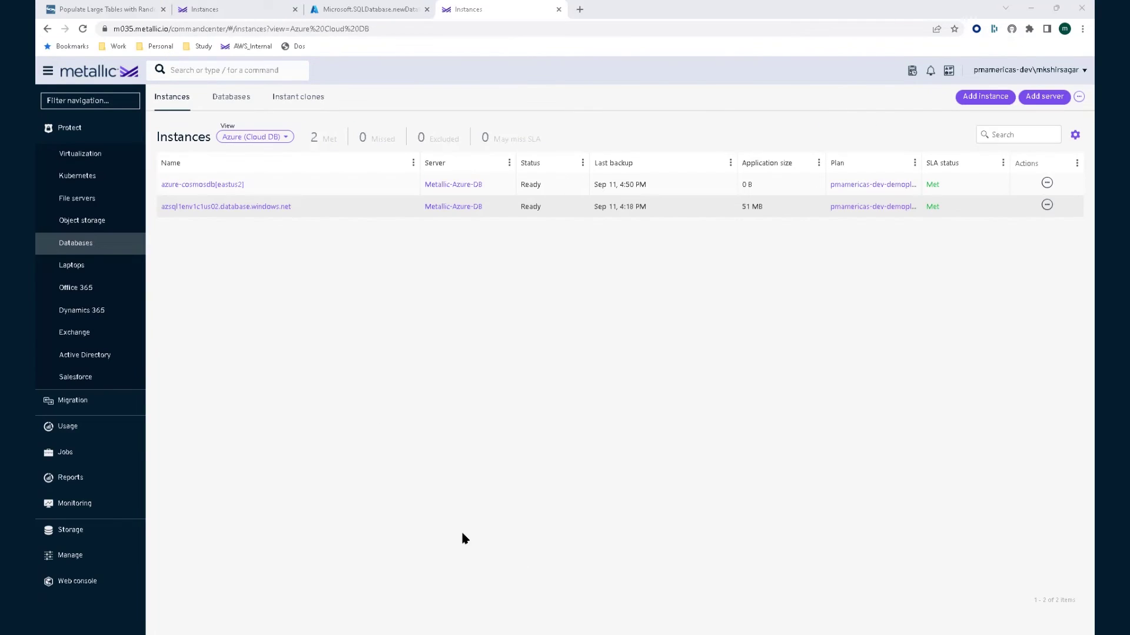
- Open azsql1env1c1us02.database.windows.net, pick the Sep 09 recovery point, and start a restore
left_click(268, 208)
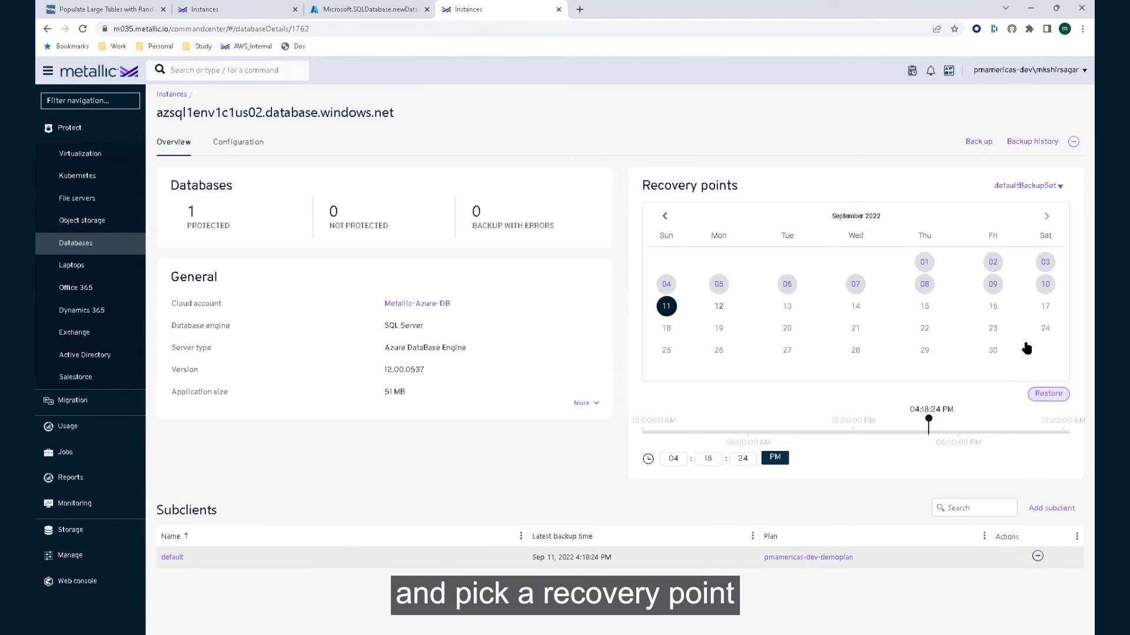
left_click(994, 286)
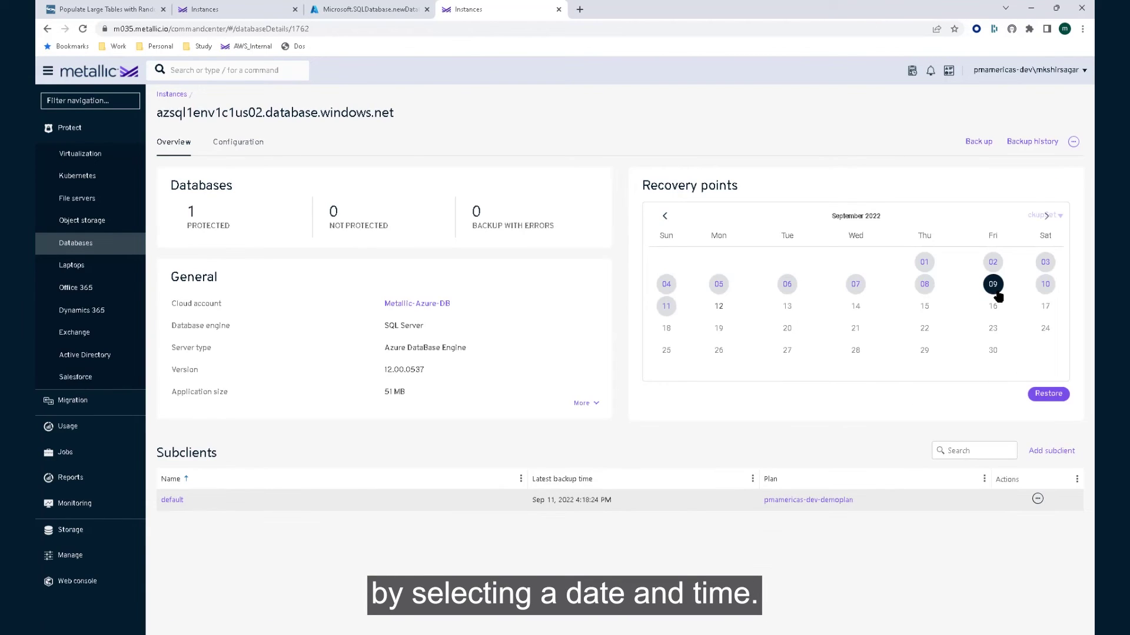
left_click(1046, 394)
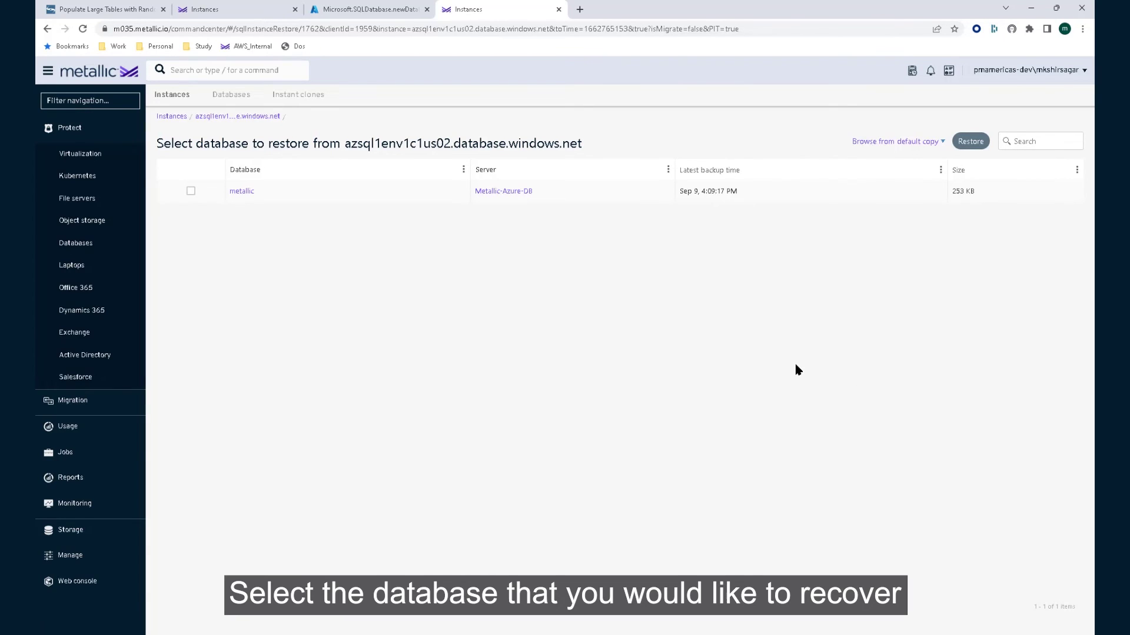
- Restore the metallic database to the Azure SQL instance, using the backup gateway as proxy
left_click(191, 190)
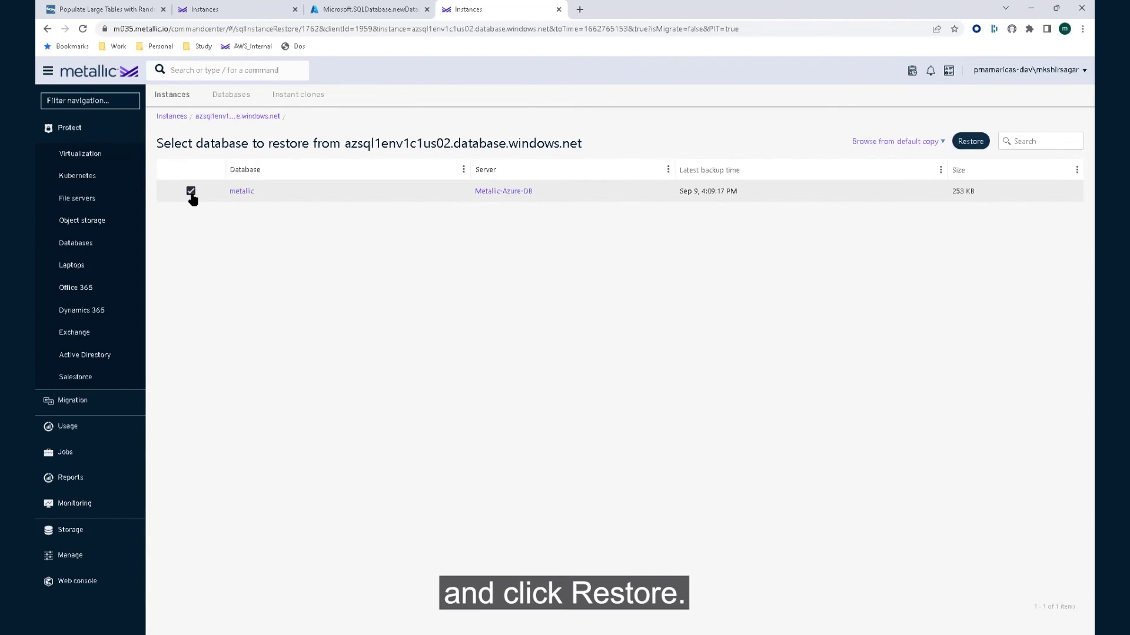
left_click(965, 144)
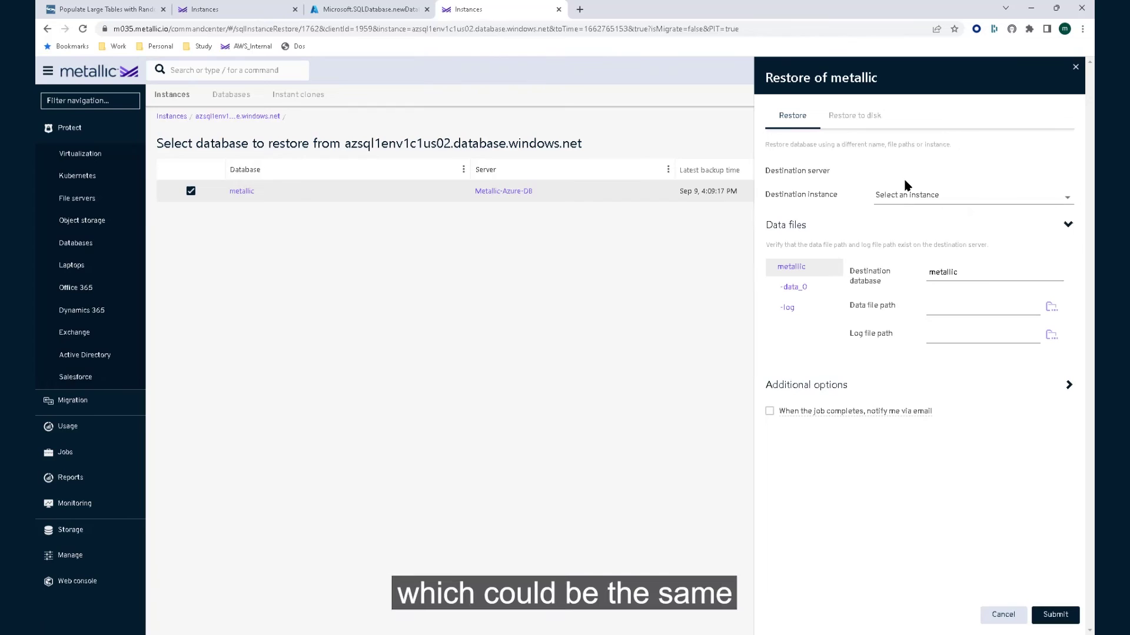
left_click(905, 199)
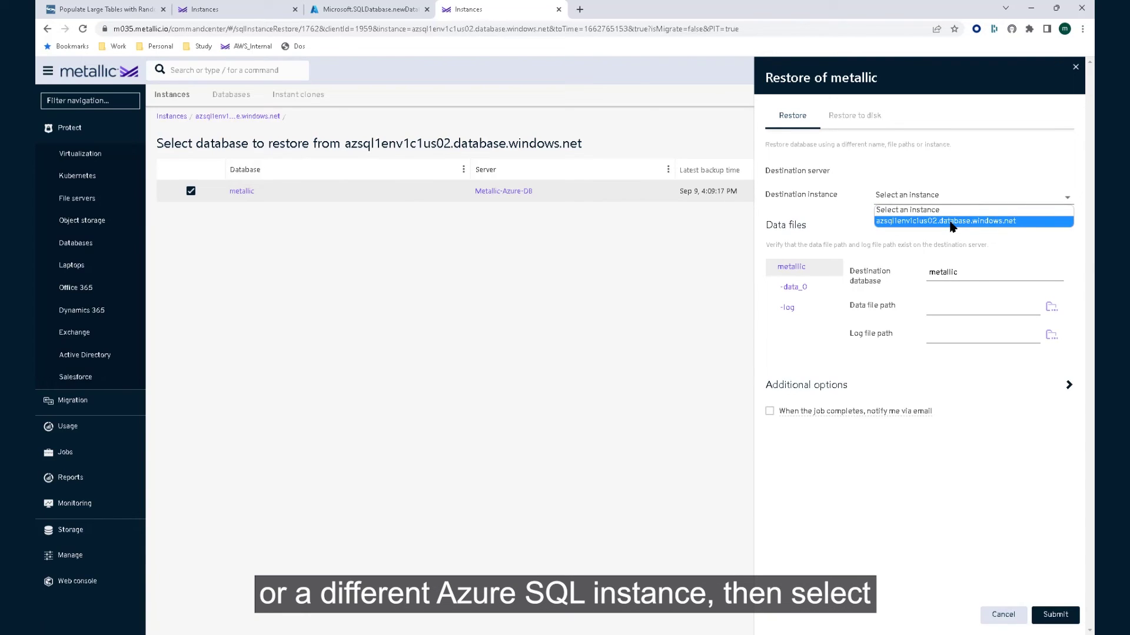
left_click(949, 221)
left_click(950, 223)
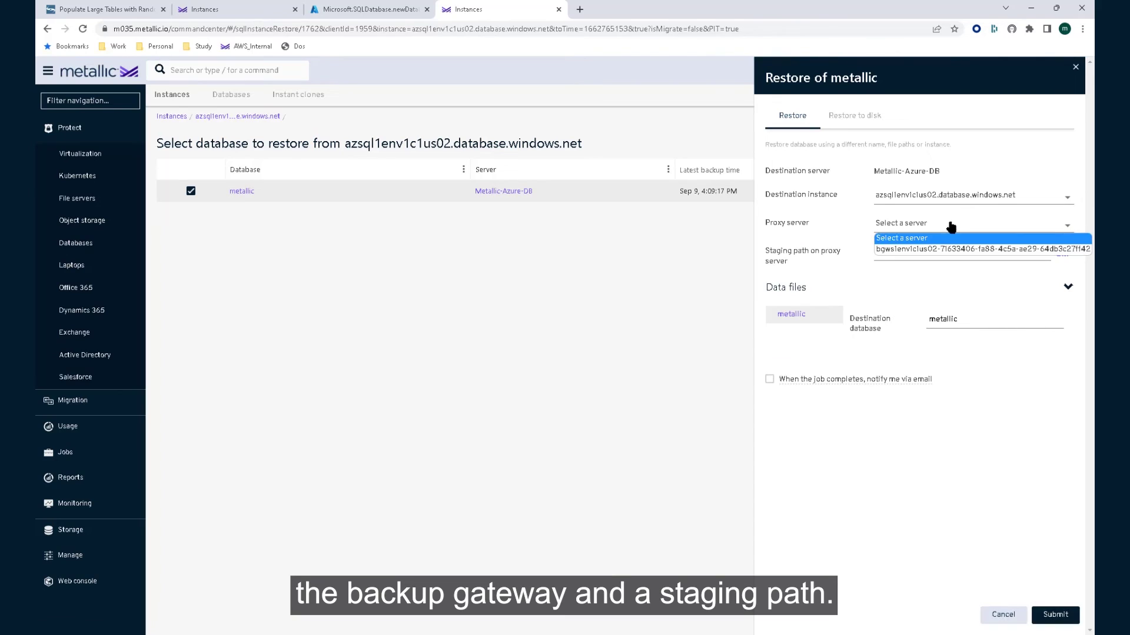
left_click(941, 249)
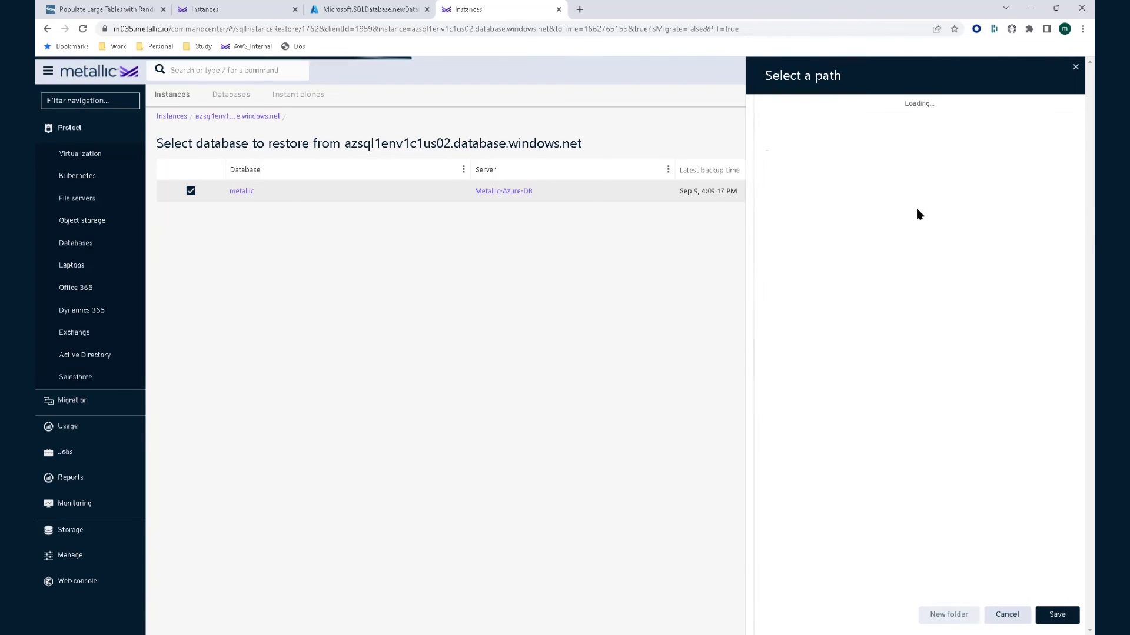
- Set the staging path to E: and name the destination database metallic_restore
left_click(776, 122)
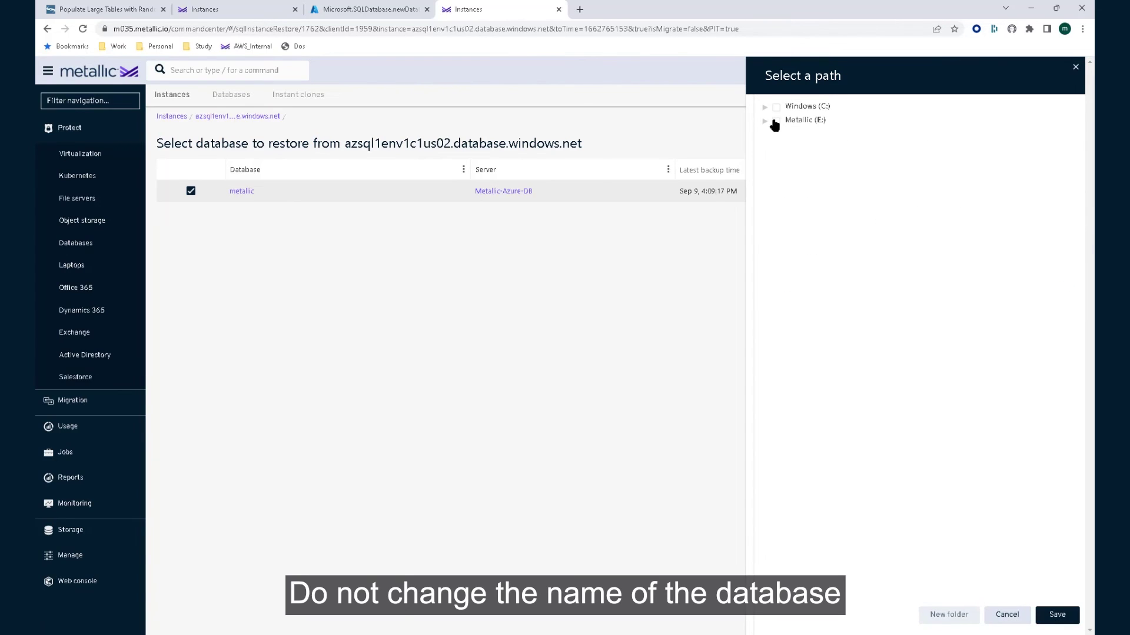
left_click(1056, 614)
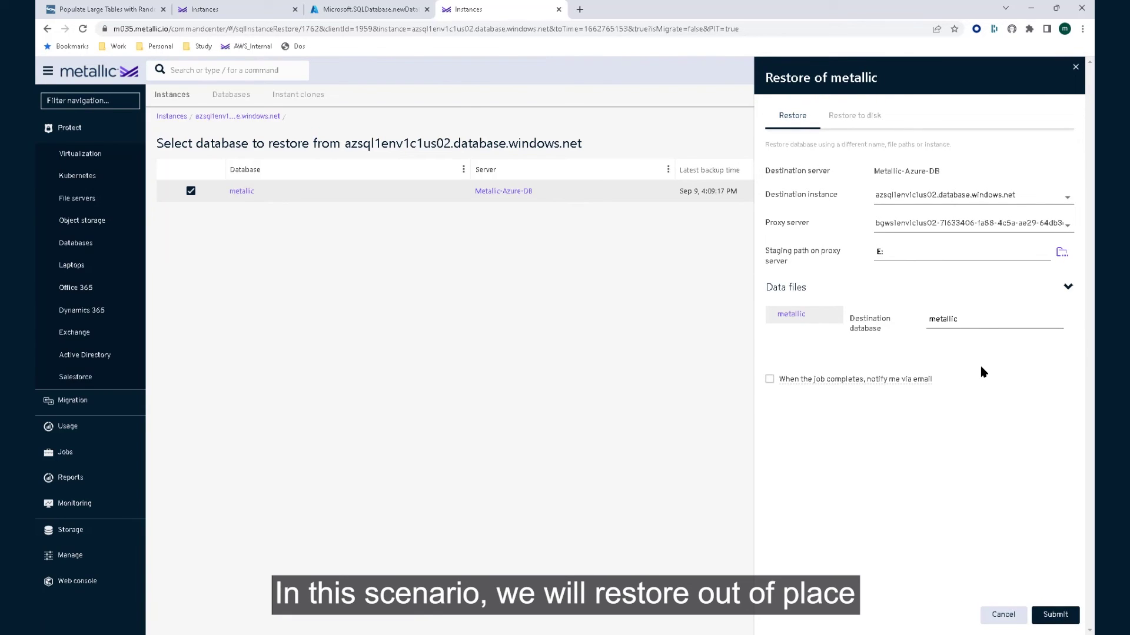
type("_restore")
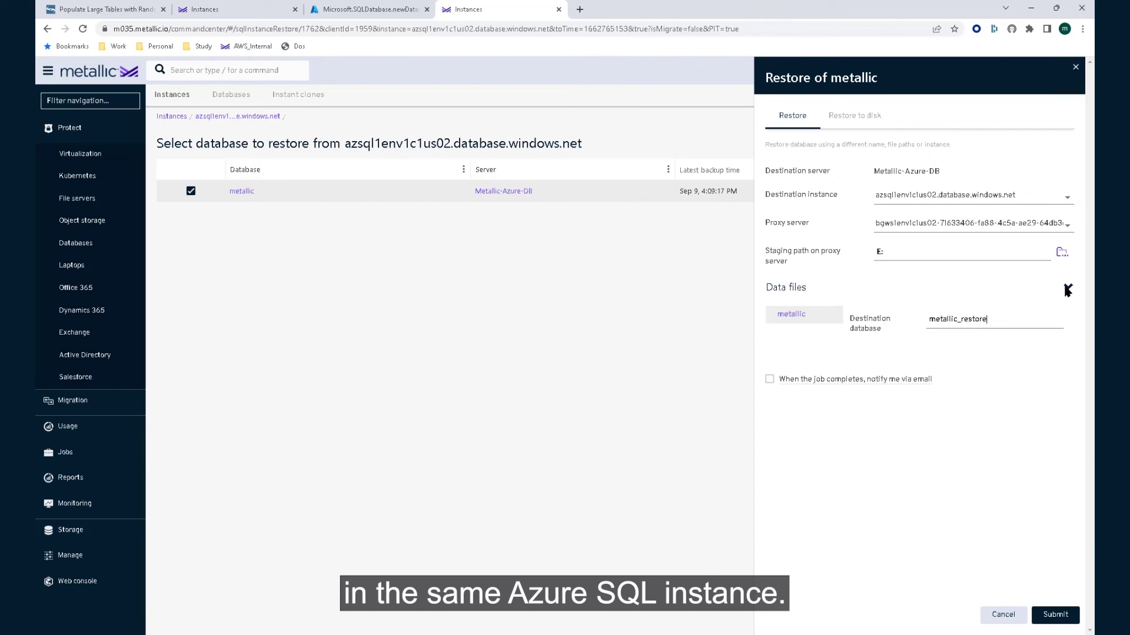
- Submit the restore and open restore job 2240607 from Active jobs
left_click(1051, 621)
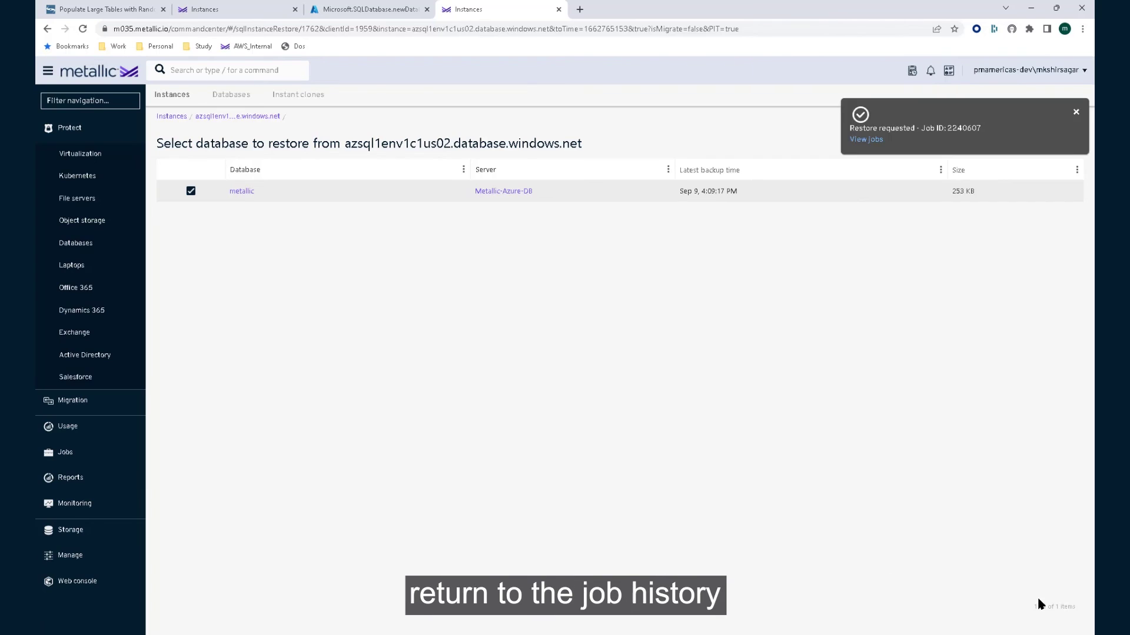
left_click(242, 119)
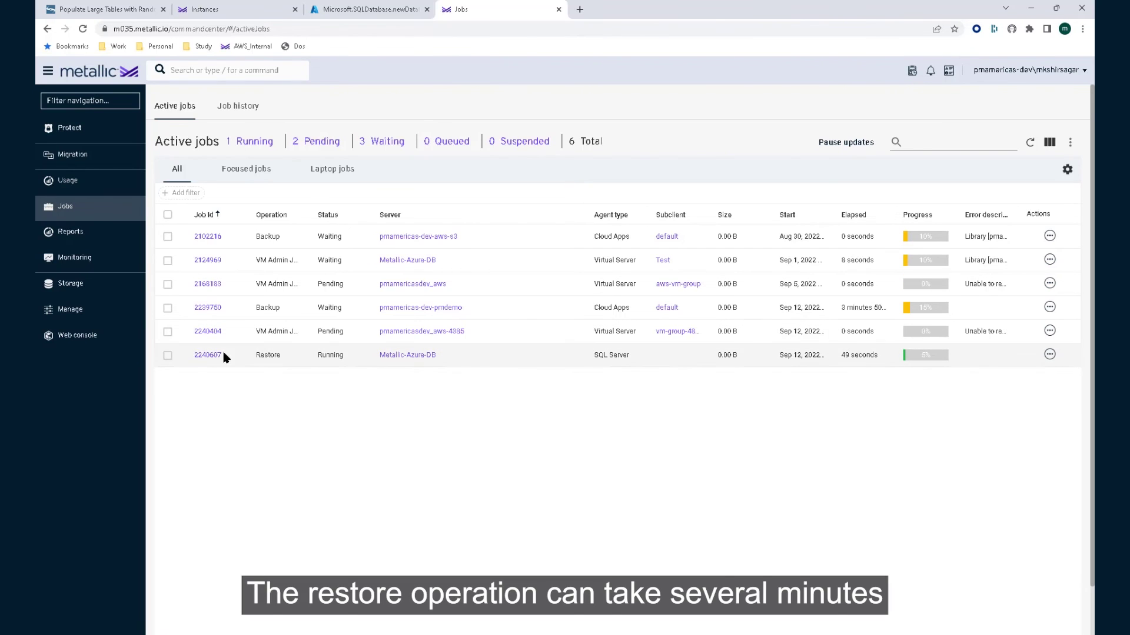
left_click(206, 355)
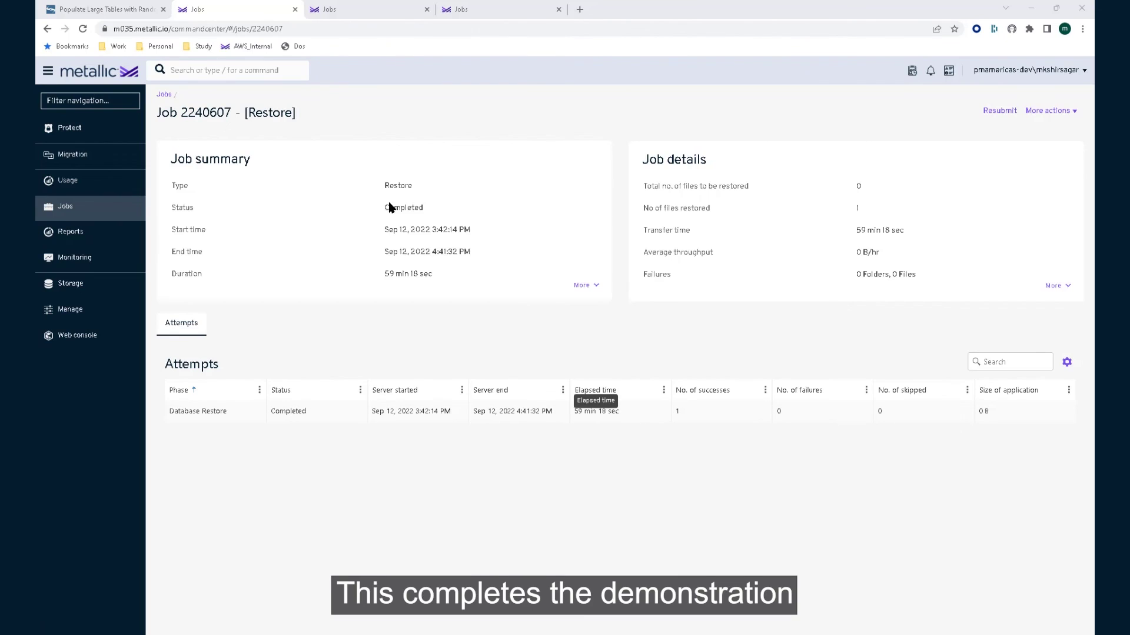
- Confirm restore job 2240607's status reads Completed
double_click(411, 209)
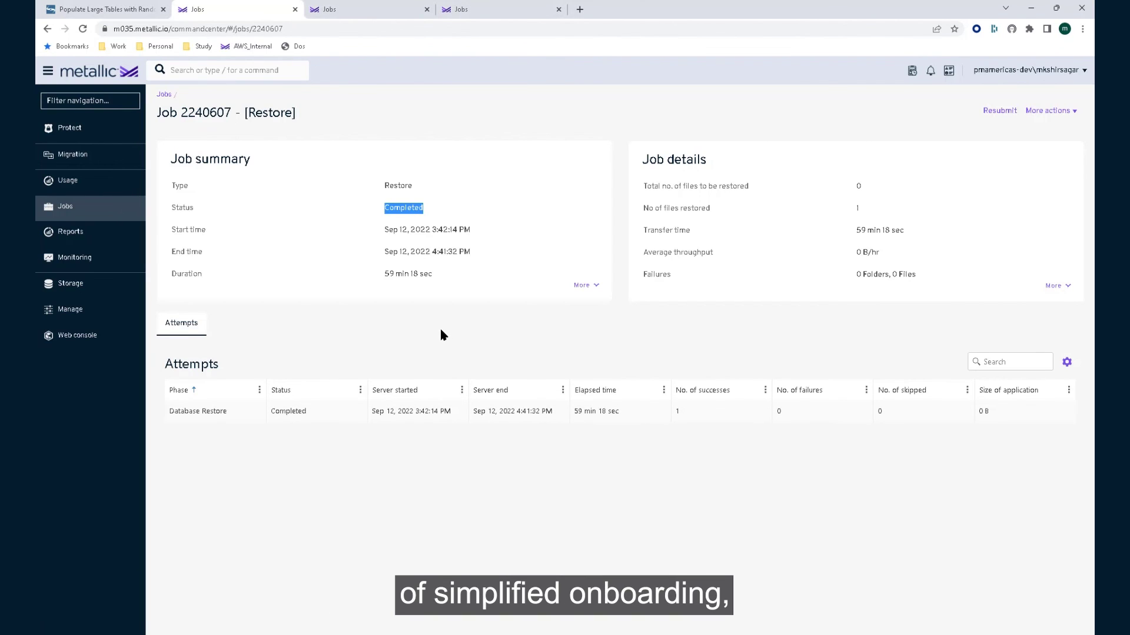